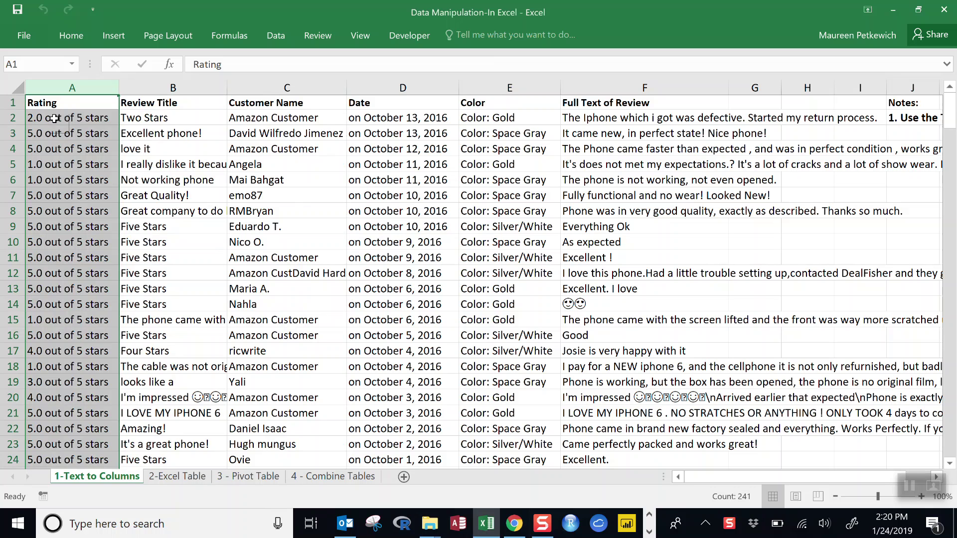
- Try a delimited Text to Columns split of the Rating column, using Space as a delimiter
click(273, 34)
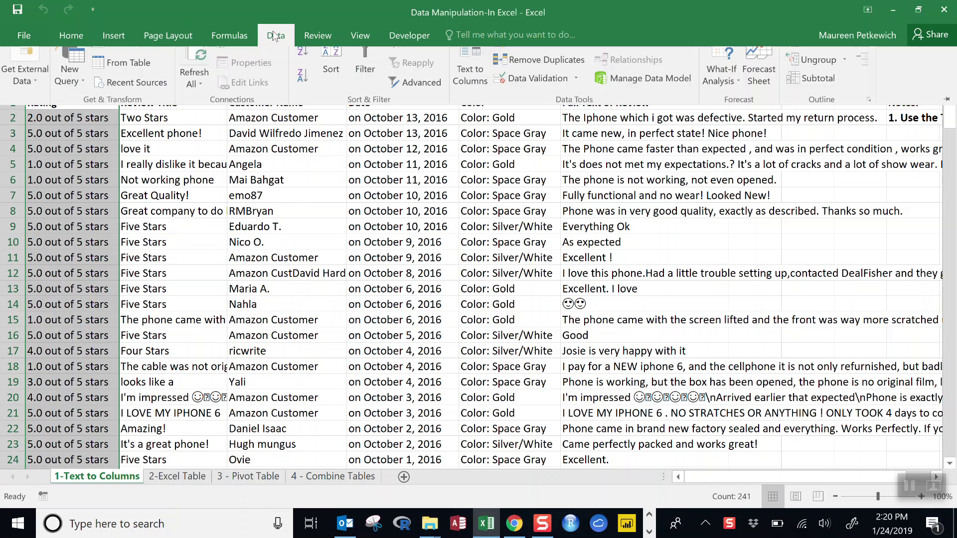
click(475, 93)
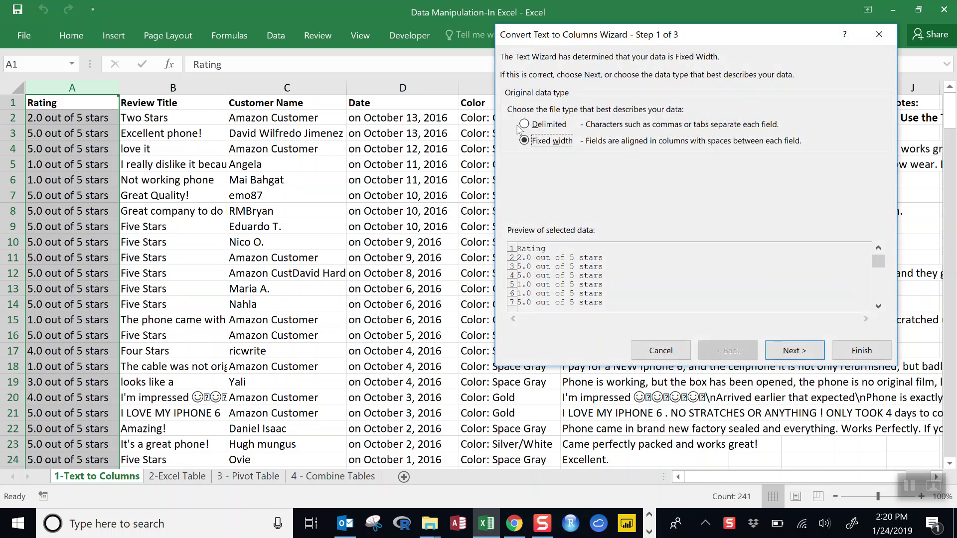
click(524, 140)
click(525, 126)
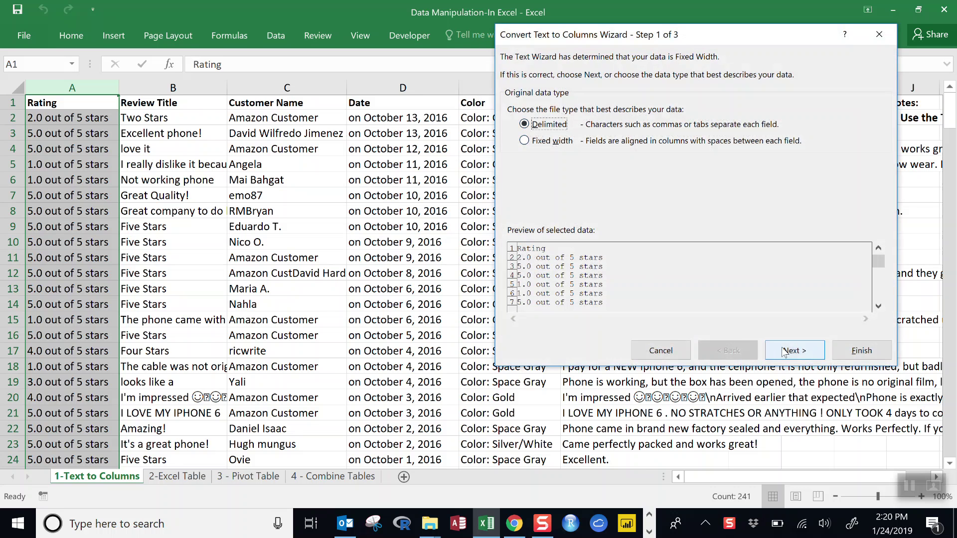
click(781, 351)
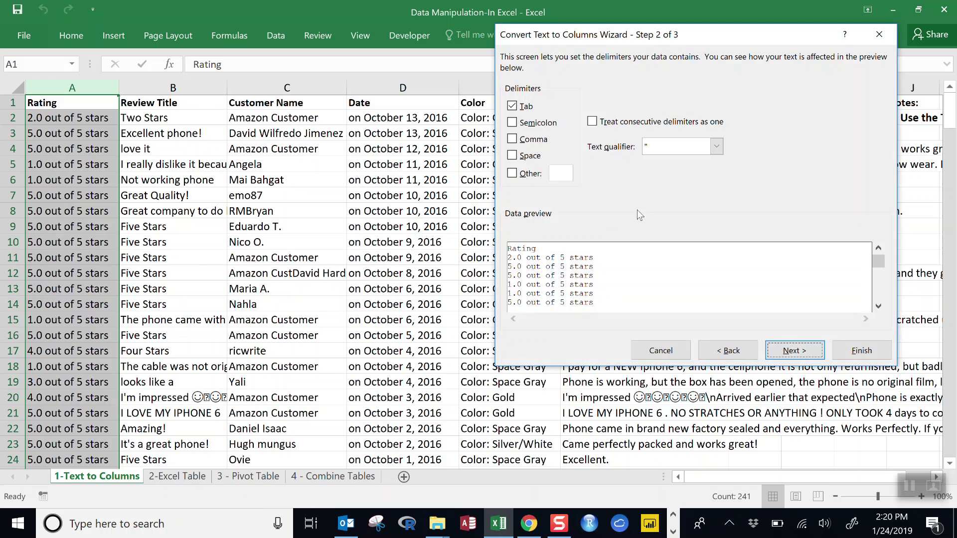
click(517, 159)
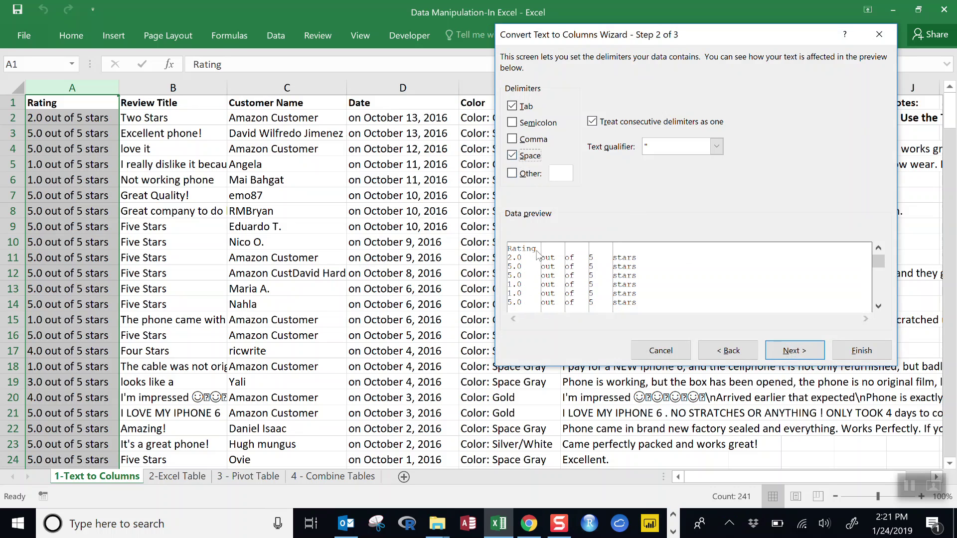
- Try to split the Rating column by fixed width with breaks at about positions 3 and 23, without replacing existing data
click(737, 352)
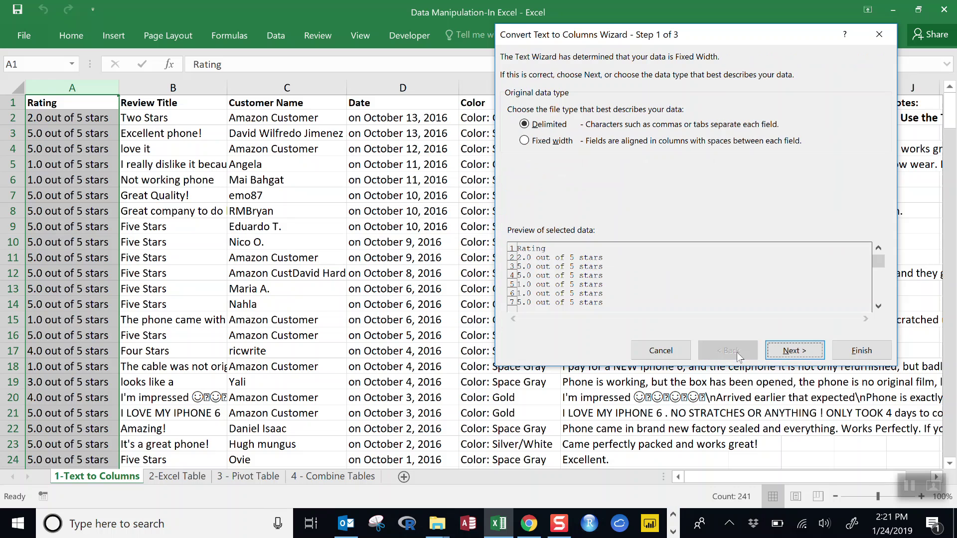
click(525, 142)
click(795, 351)
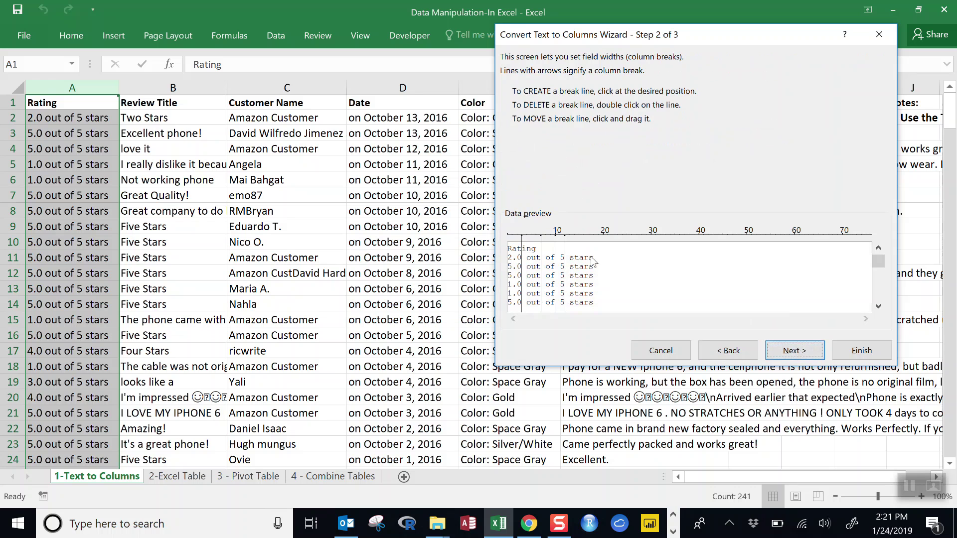
click(531, 244)
drag(530, 244, 526, 248)
drag(525, 246, 527, 249)
drag(526, 249, 616, 248)
drag(557, 247, 622, 254)
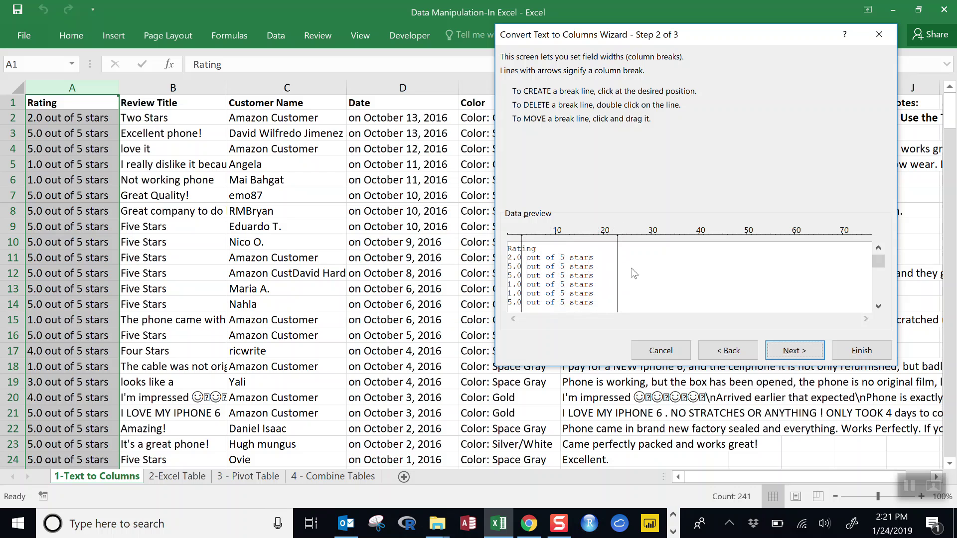
click(793, 355)
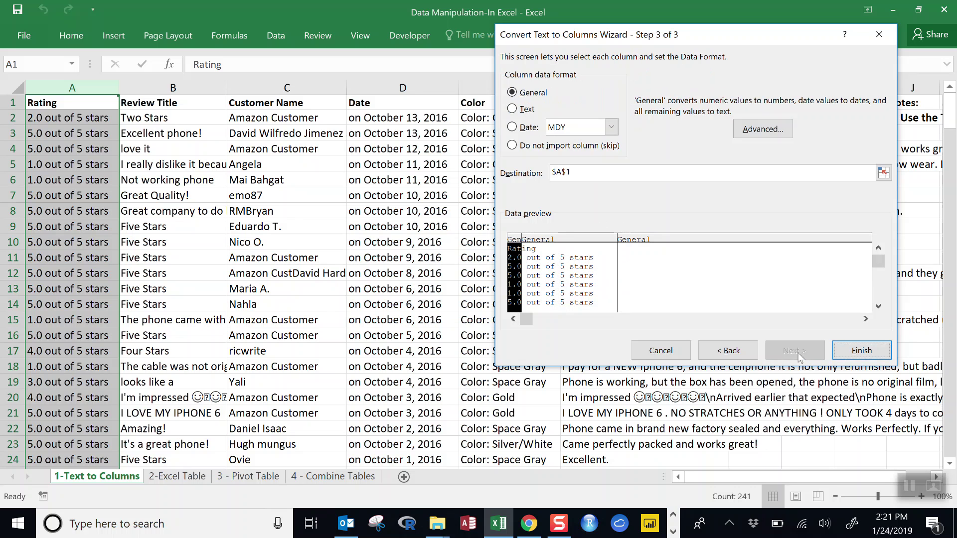
click(855, 352)
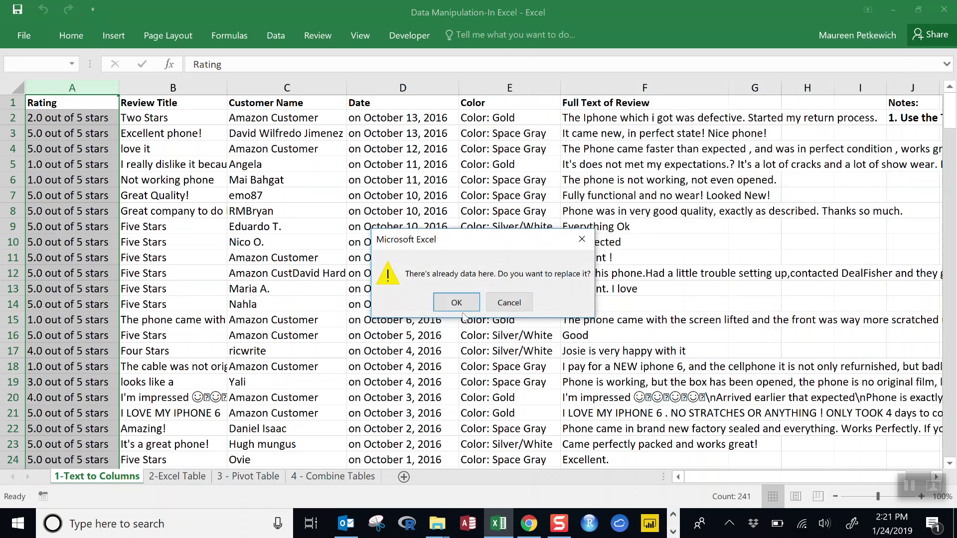
click(509, 303)
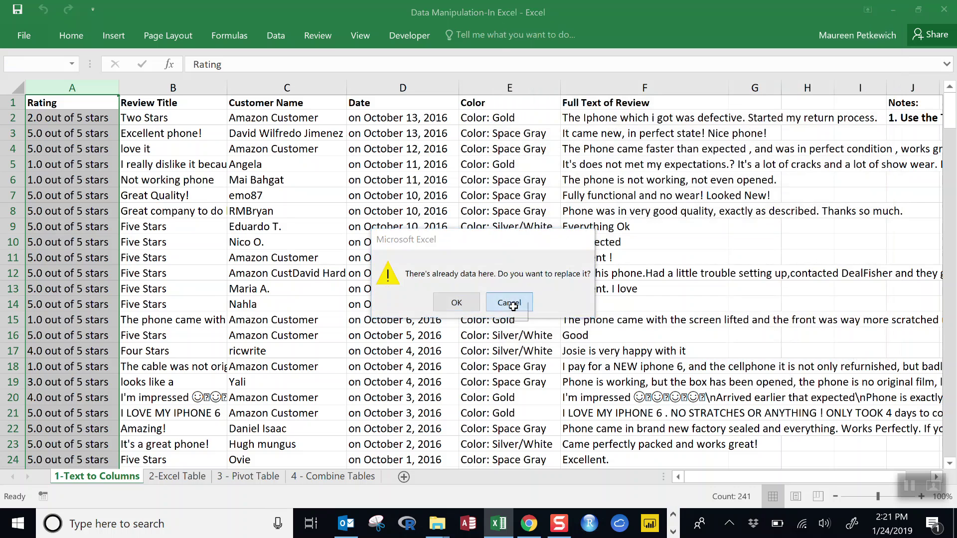
- Insert a blank column between the Rating and Review Title columns
click(158, 87)
right_click(155, 92)
click(177, 194)
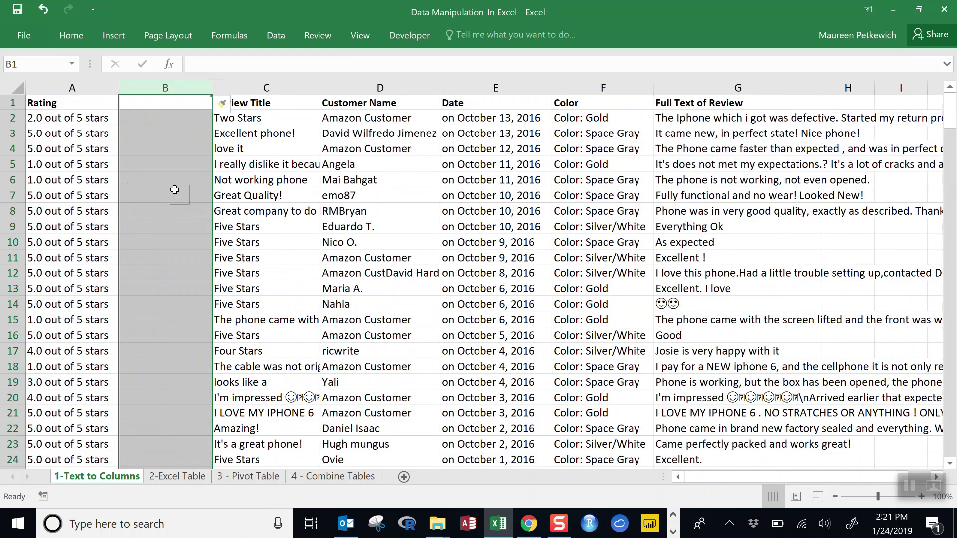
click(175, 189)
- Split the Rating column with fixed-width Text to Columns, placing breaks at about positions 3 and 19 and keeping the General format
click(81, 88)
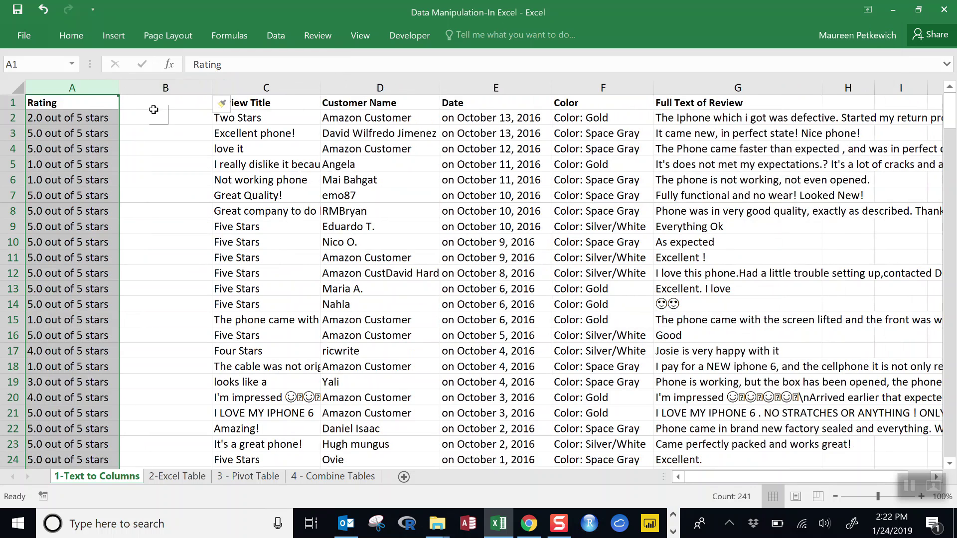
click(273, 39)
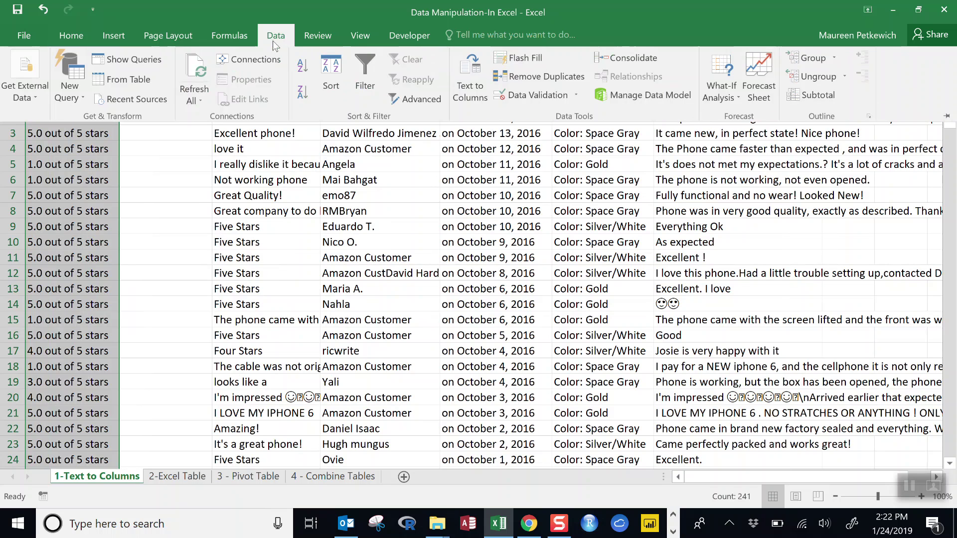
click(469, 85)
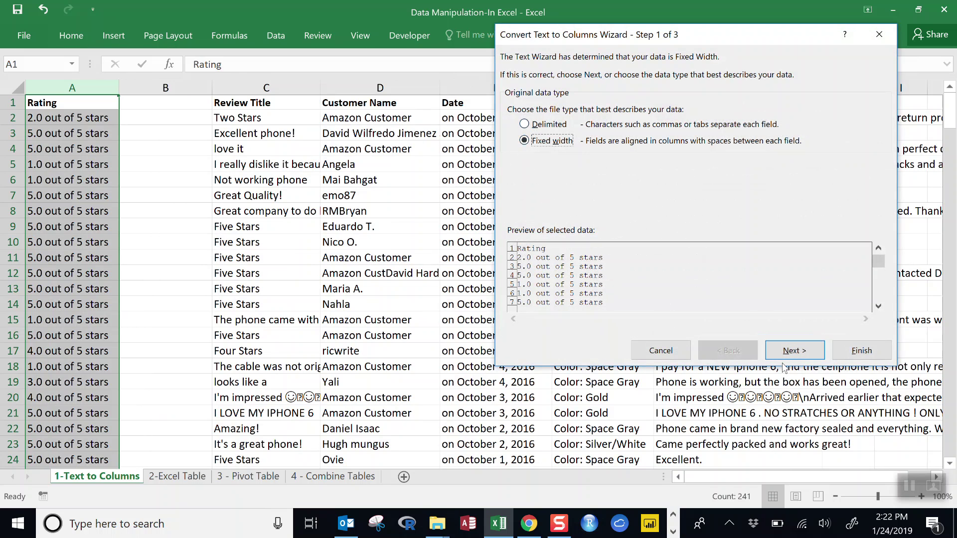
click(792, 349)
drag(542, 248, 599, 244)
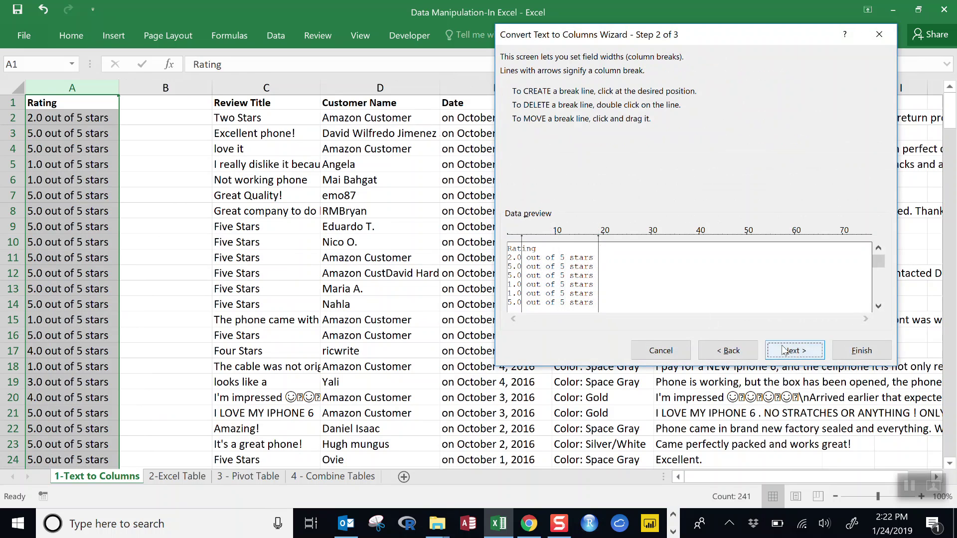
click(806, 351)
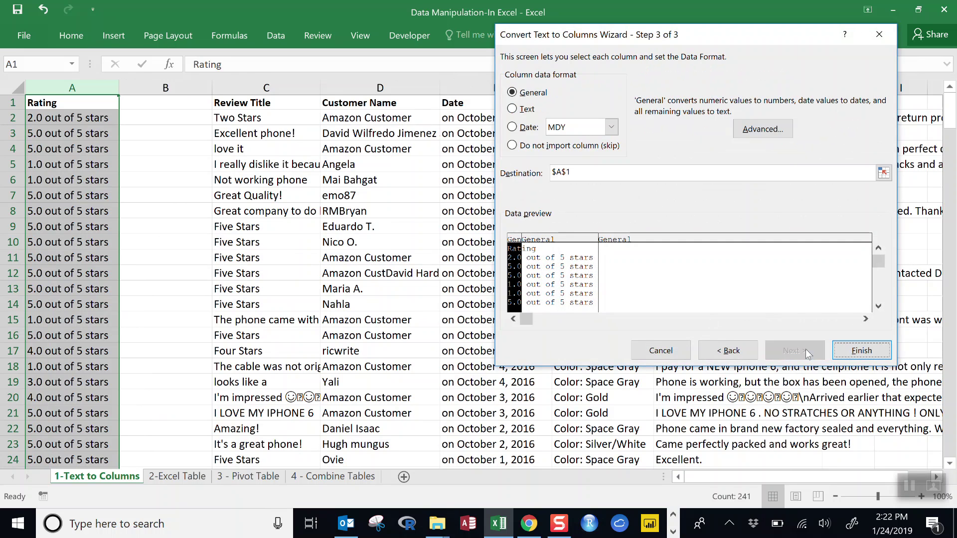
click(848, 353)
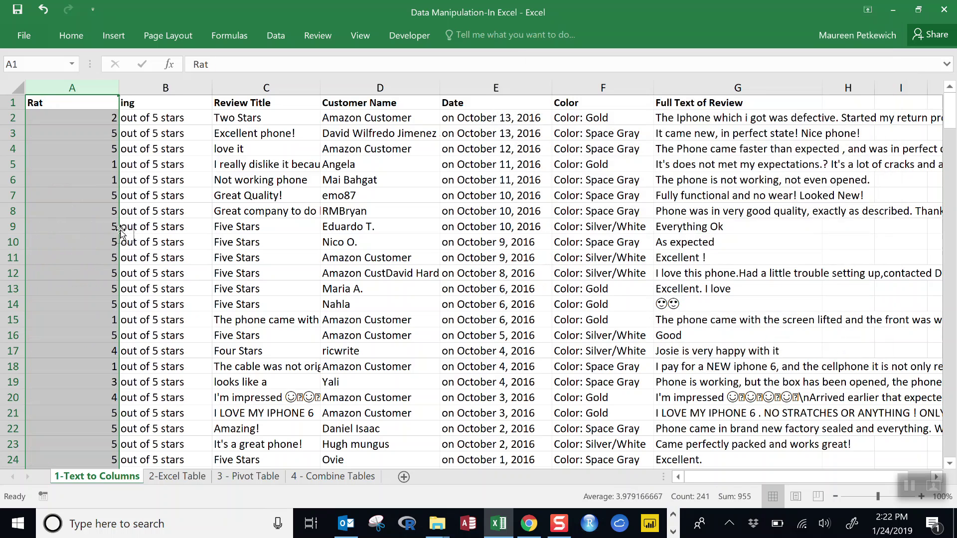
- Delete column B containing the leftover "out of 5 stars" text
click(149, 148)
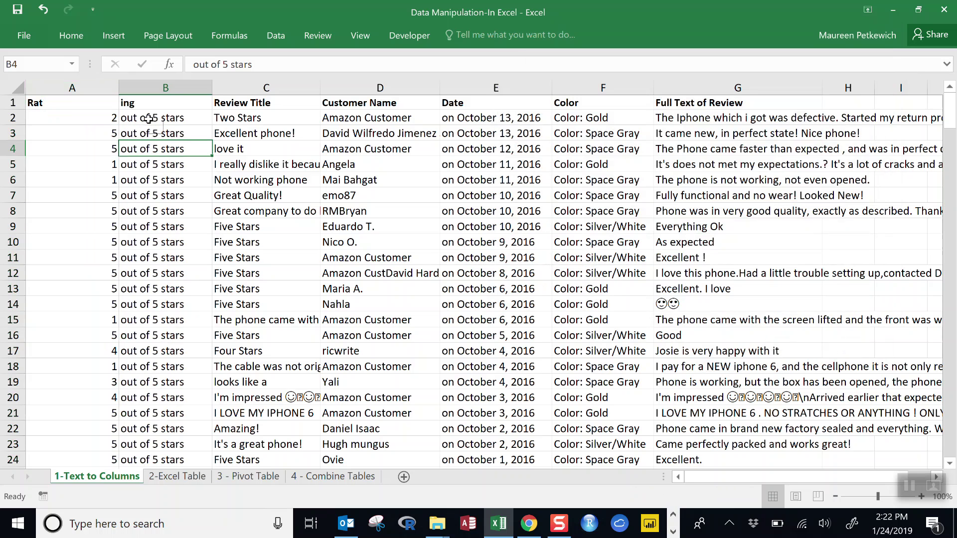
click(149, 96)
right_click(150, 96)
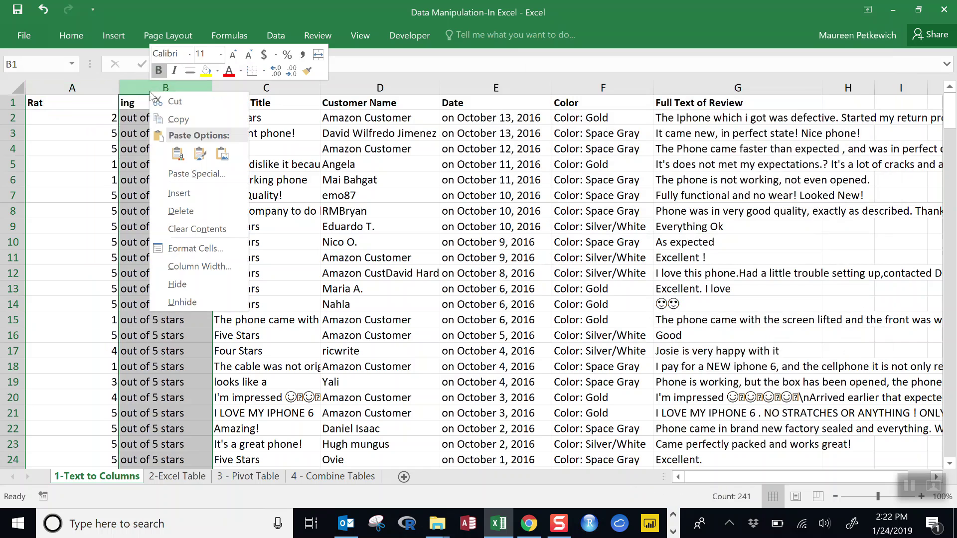
click(172, 212)
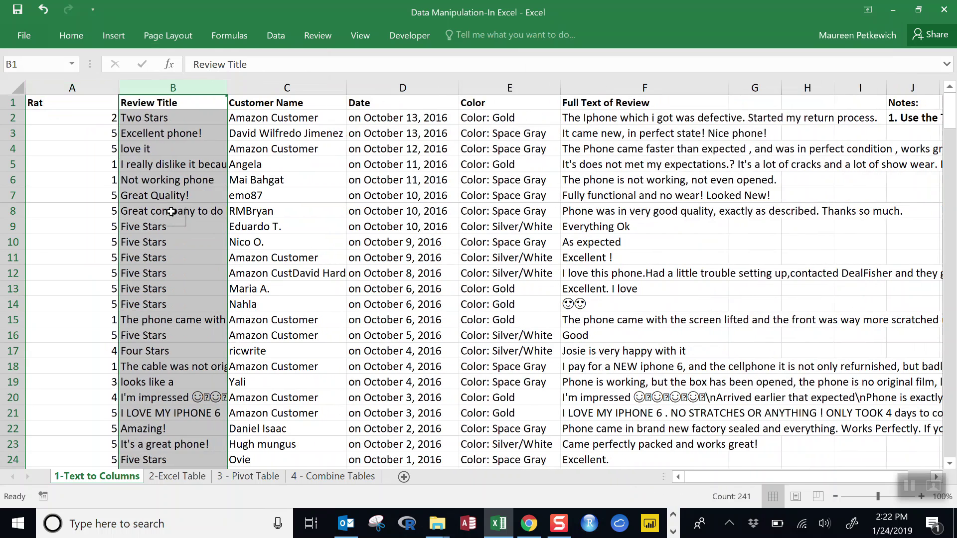
- Change the header in A1 to "Rating" and autofit the width of column A
click(75, 203)
click(50, 104)
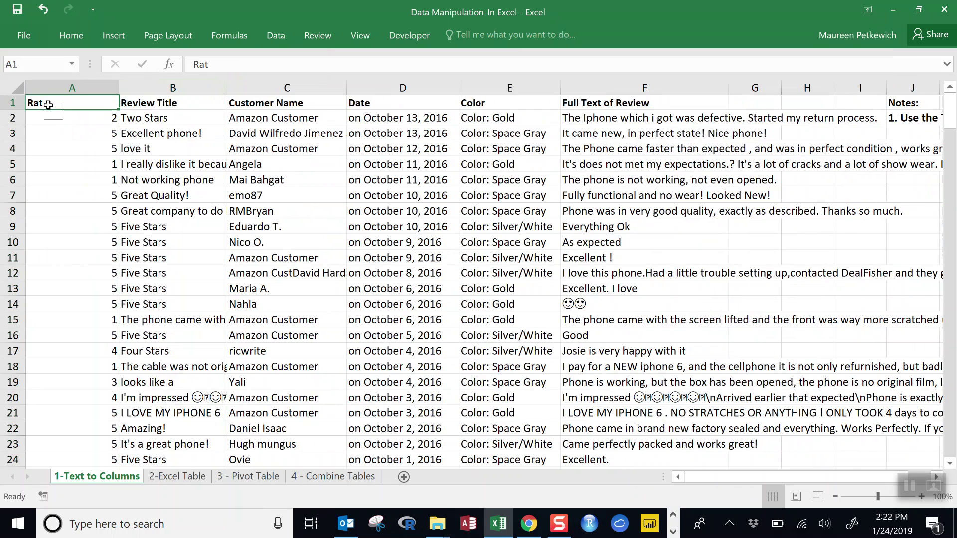
double_click(50, 104)
text(Rating)
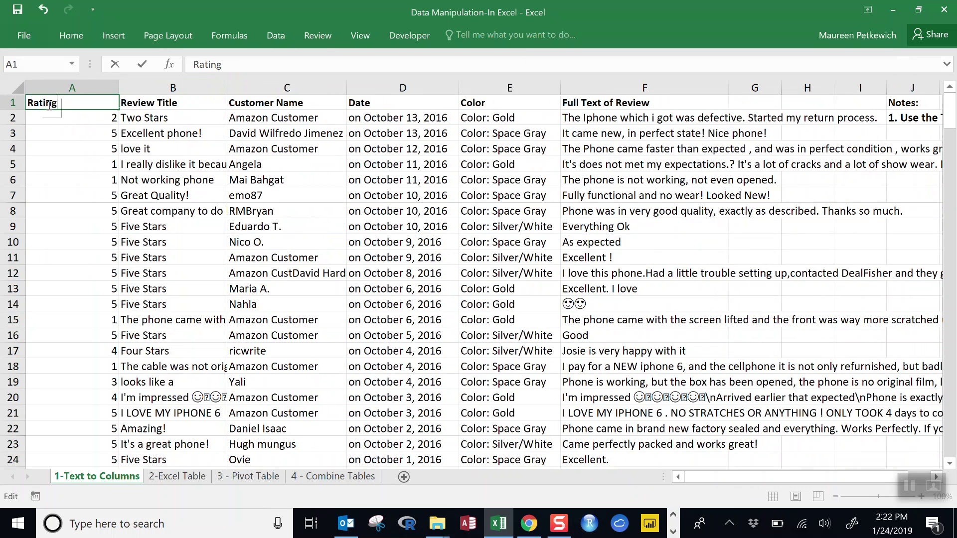
click(94, 151)
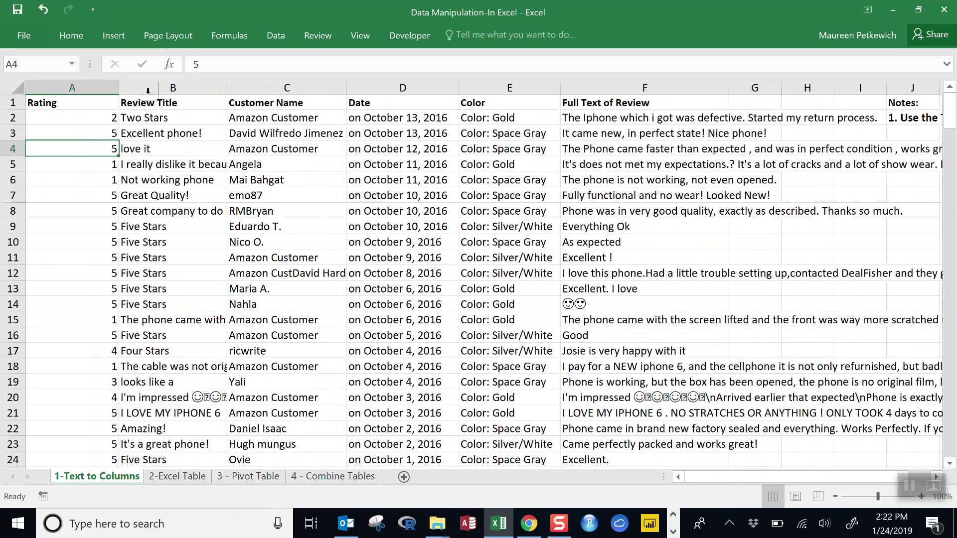
double_click(118, 88)
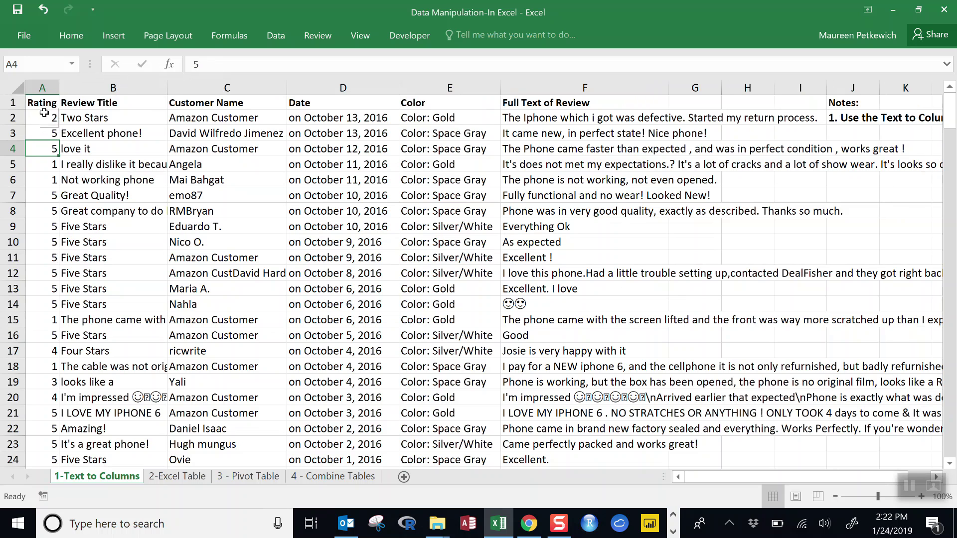
click(44, 89)
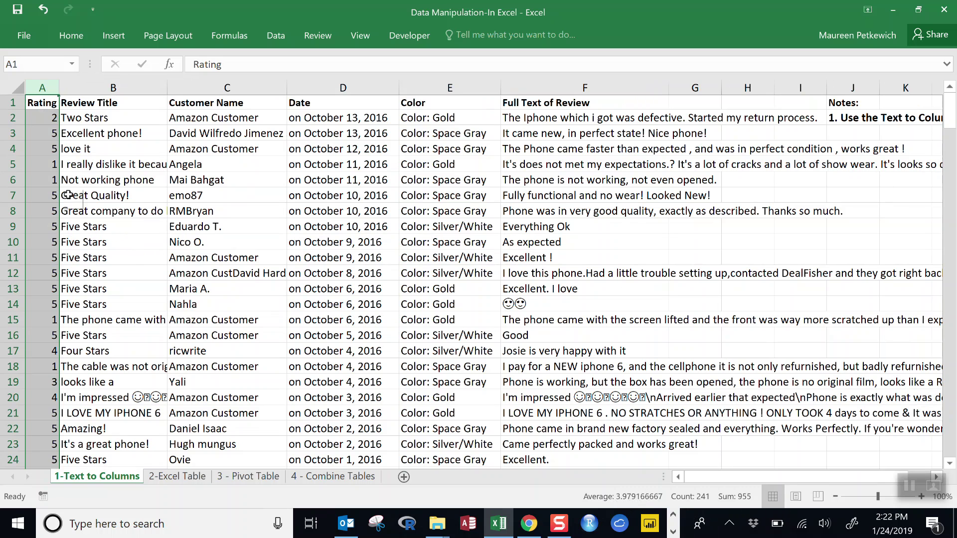
click(41, 180)
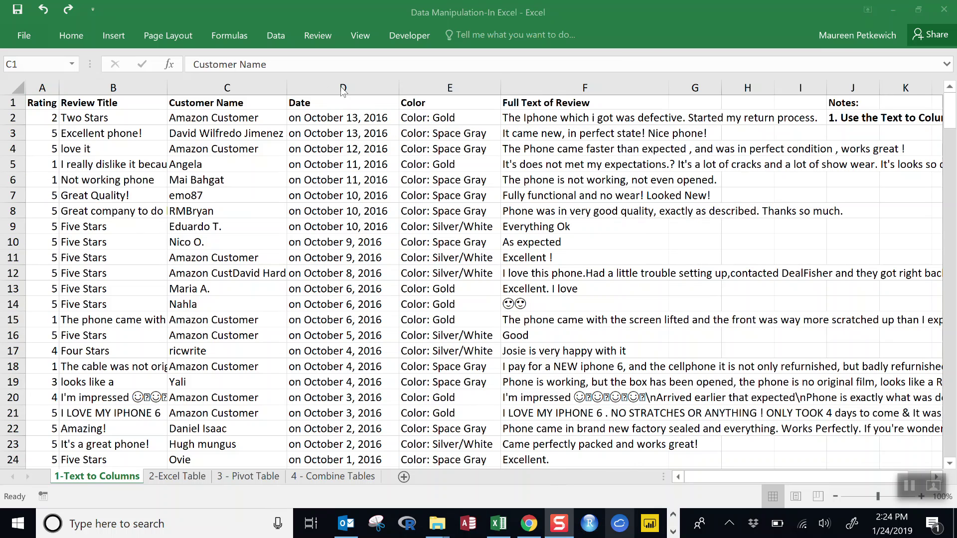
- Insert a blank column between the Date and Color columns
click(432, 90)
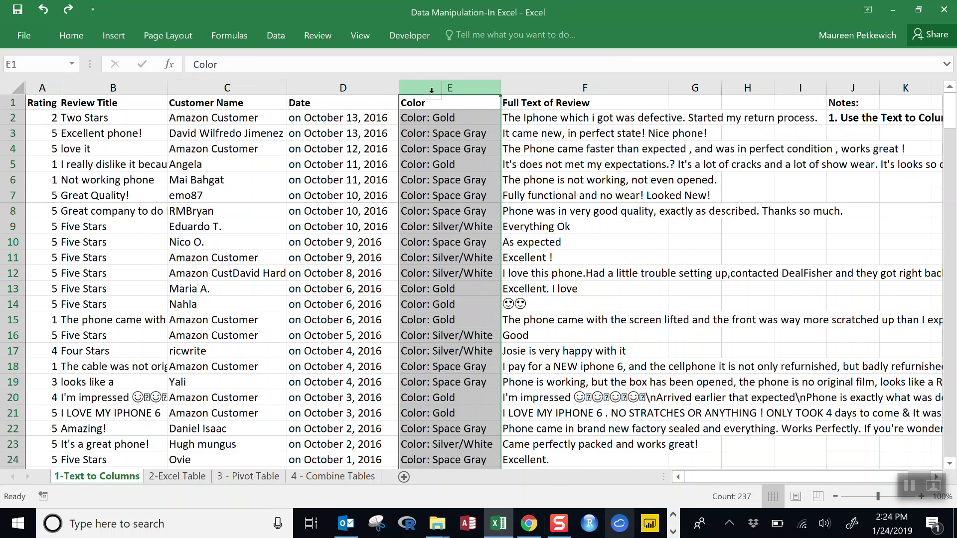
right_click(433, 92)
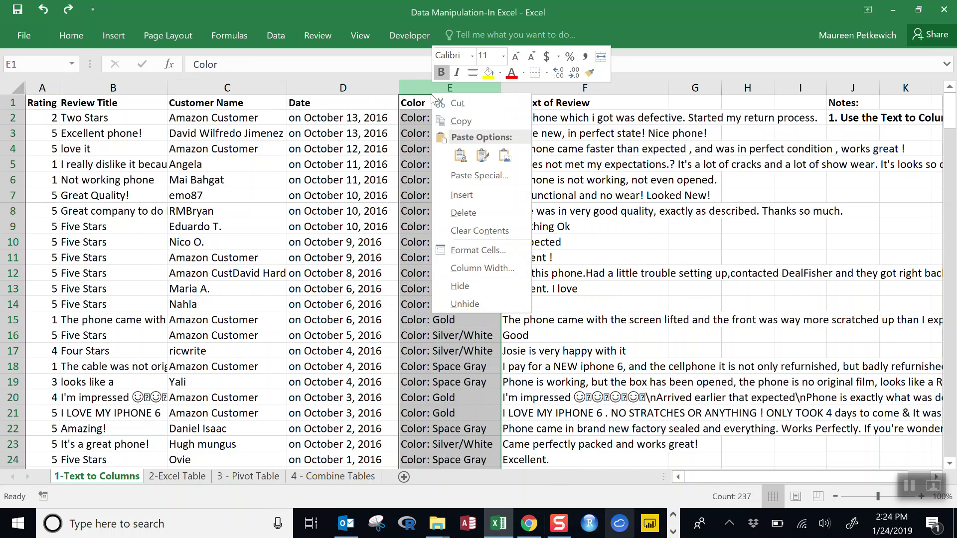
click(454, 197)
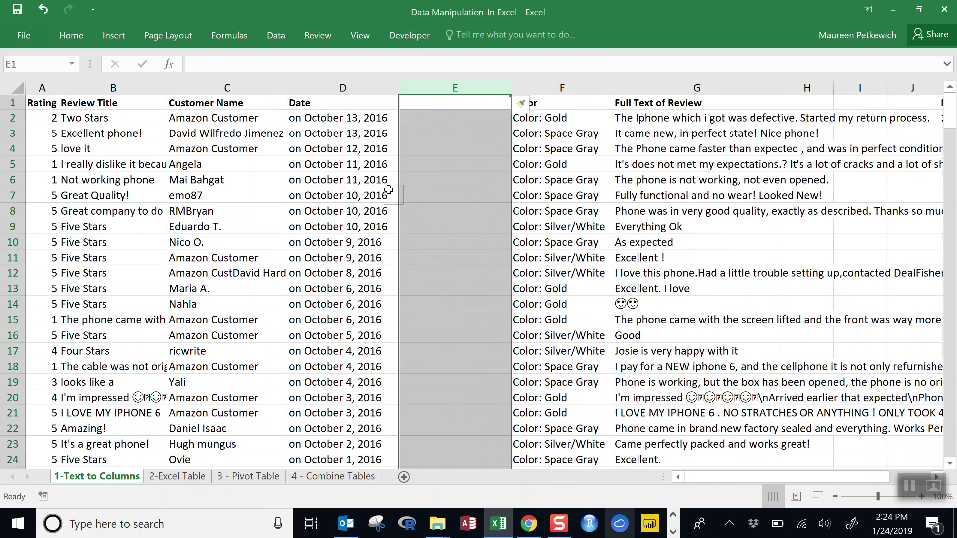
- Begin a fixed-width Text to Columns split of the Date column with the break at position 3, just before the month name
click(347, 86)
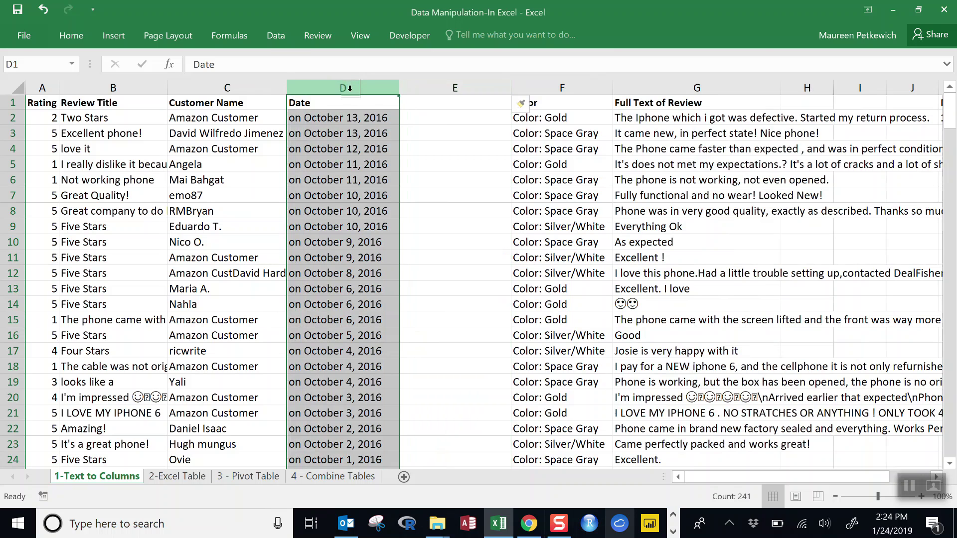
click(271, 40)
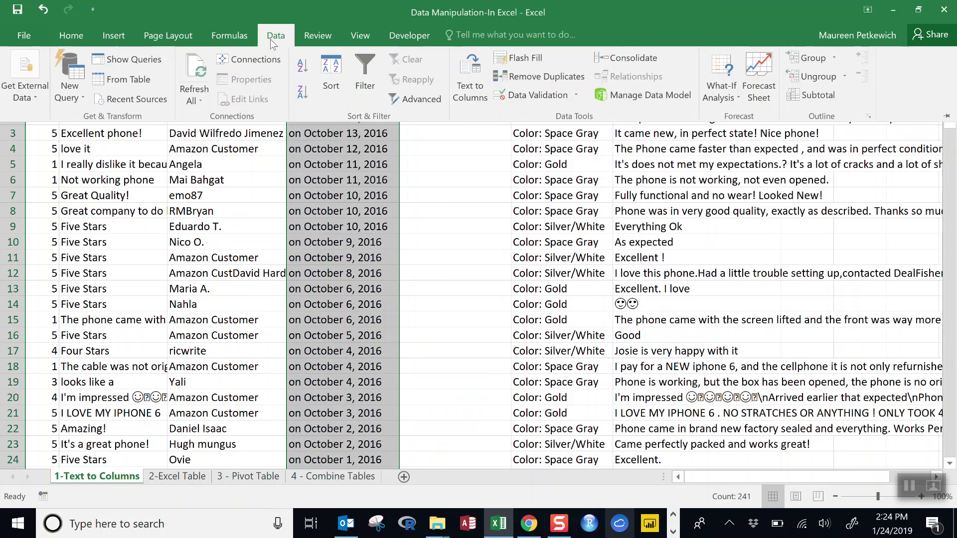
click(458, 94)
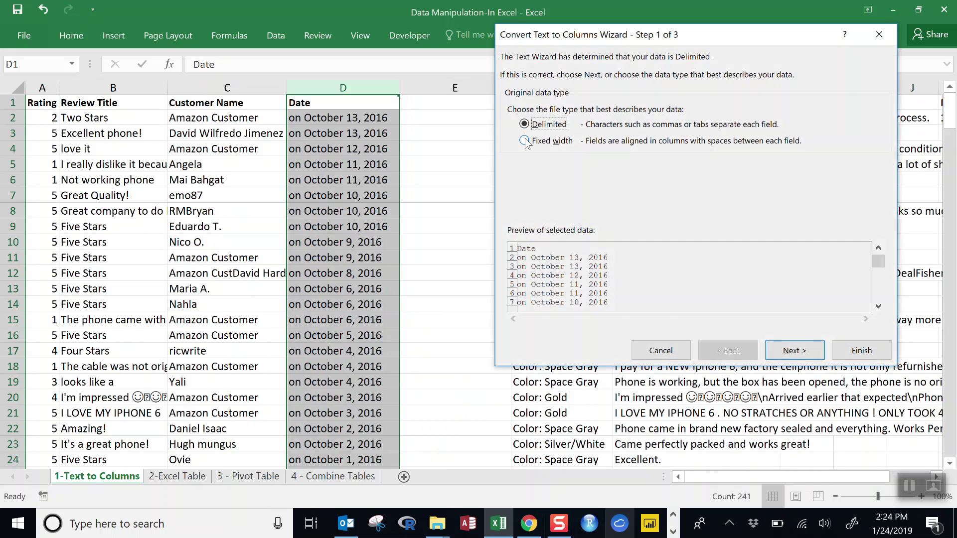
click(525, 142)
click(790, 352)
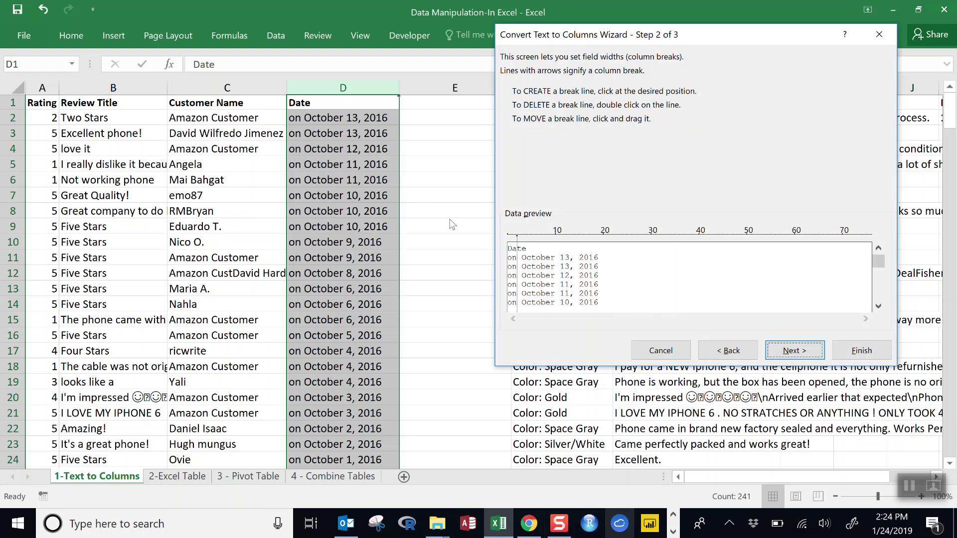
click(518, 238)
drag(518, 240, 522, 243)
click(794, 352)
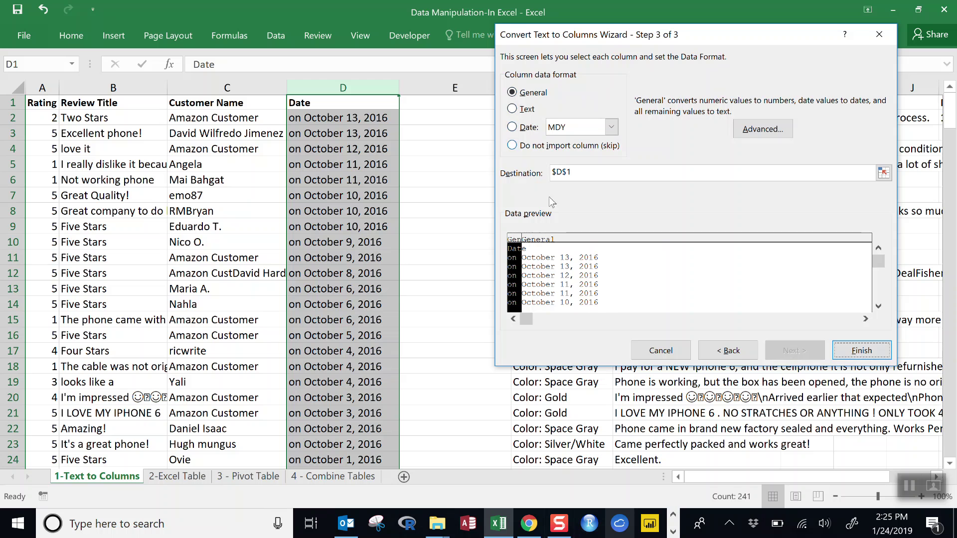
- Set the second field's data format to Date MDY and finish the split of the Date column
click(546, 241)
click(513, 127)
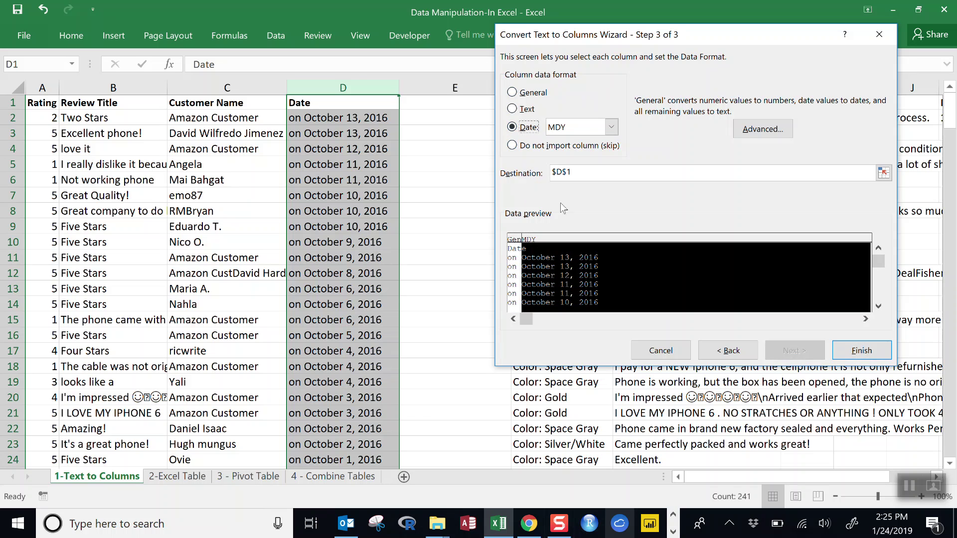
click(611, 128)
click(610, 128)
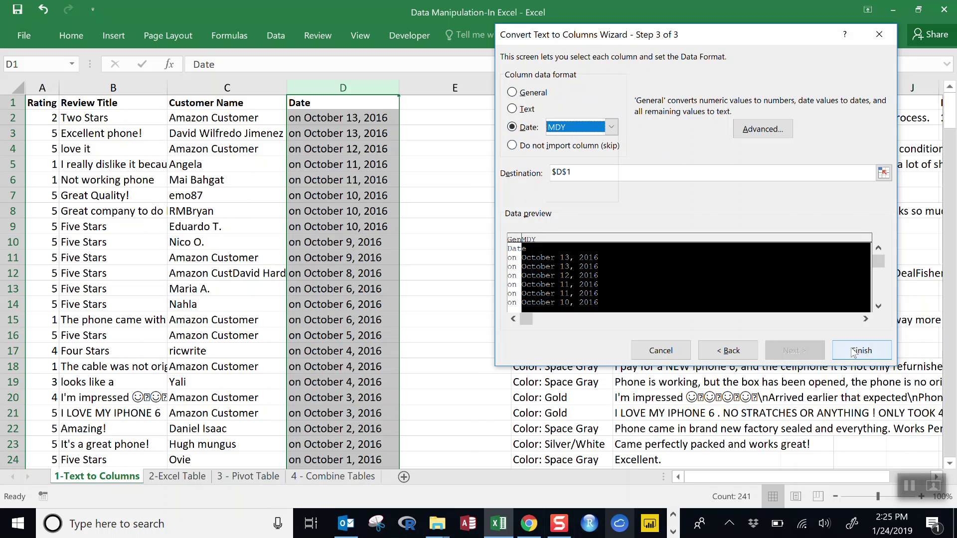
click(853, 352)
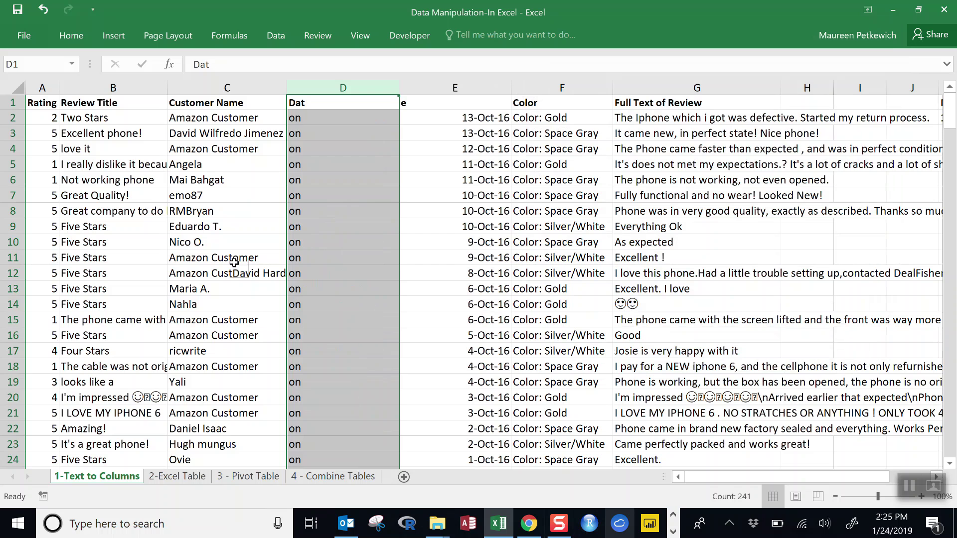
- Delete column D containing the leftover "on" text
click(356, 196)
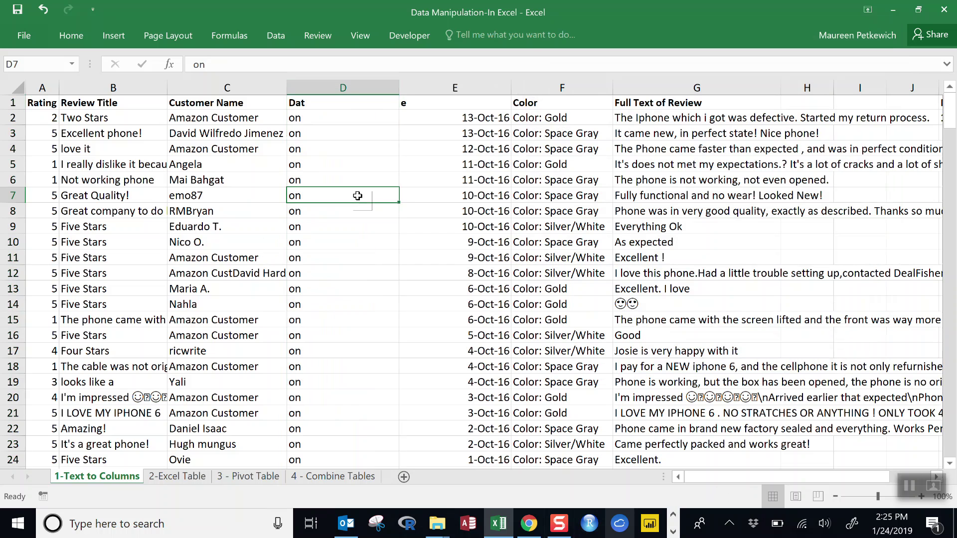
click(357, 95)
right_click(357, 95)
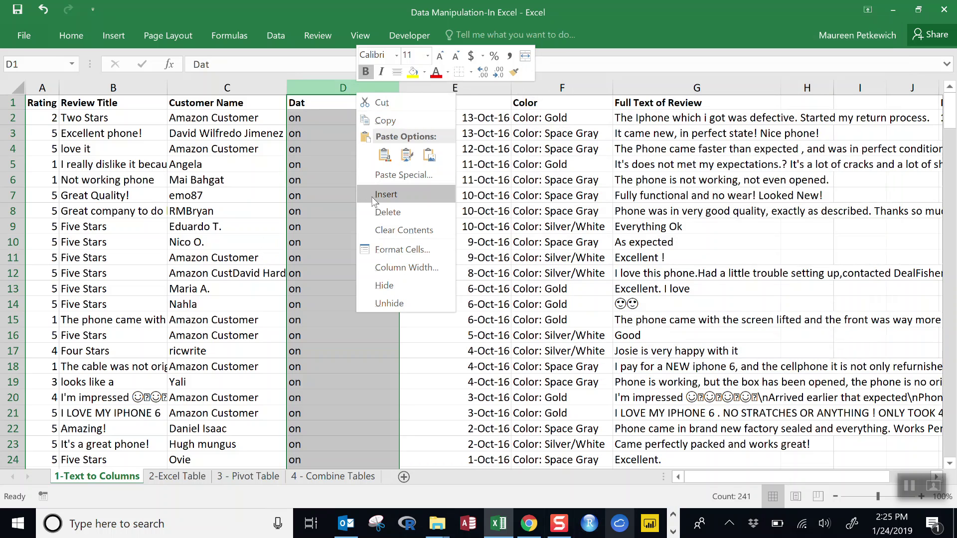
click(380, 212)
click(362, 197)
- Change the header in D1 to "Date"
click(327, 104)
text(Dat)
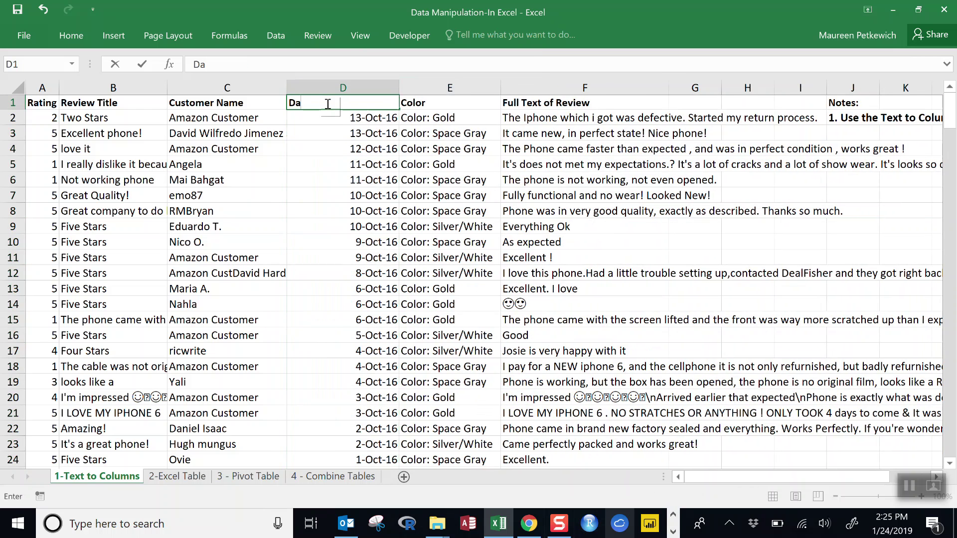
click(325, 134)
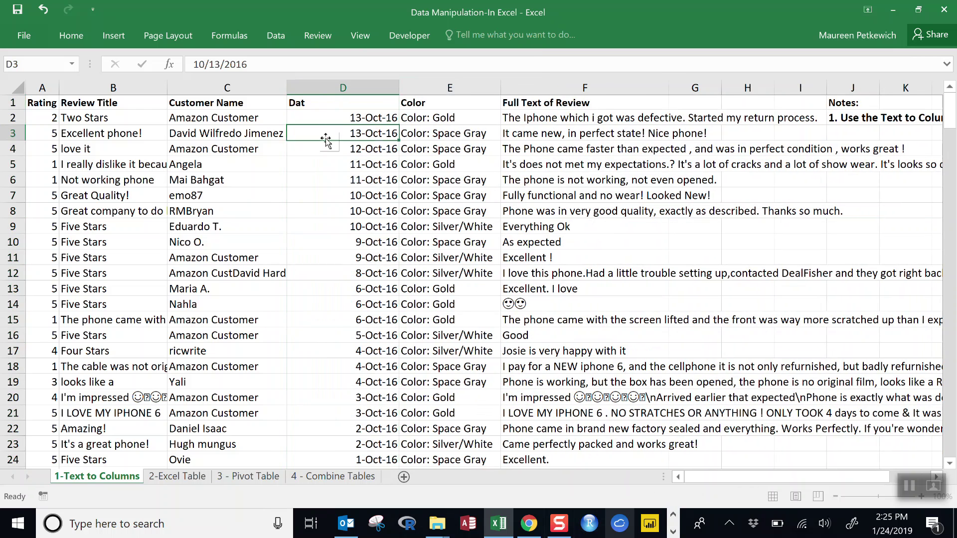
double_click(325, 102)
text(e)
key(Return)
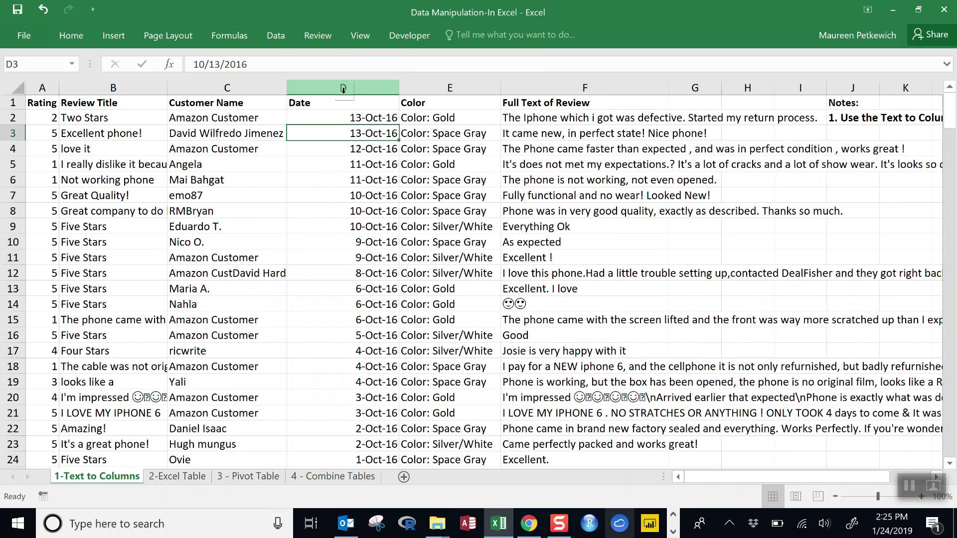
- Format the Date column as Short Date
click(342, 88)
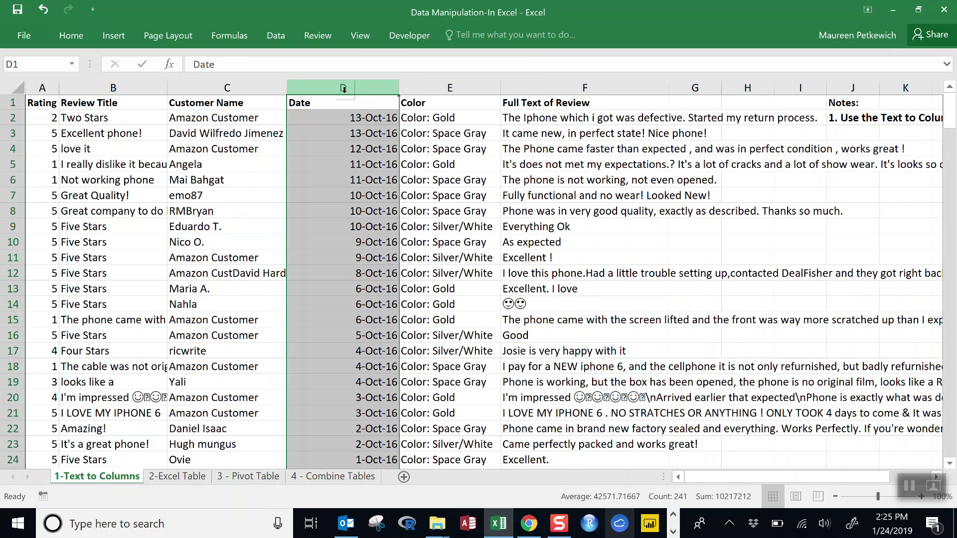
click(69, 37)
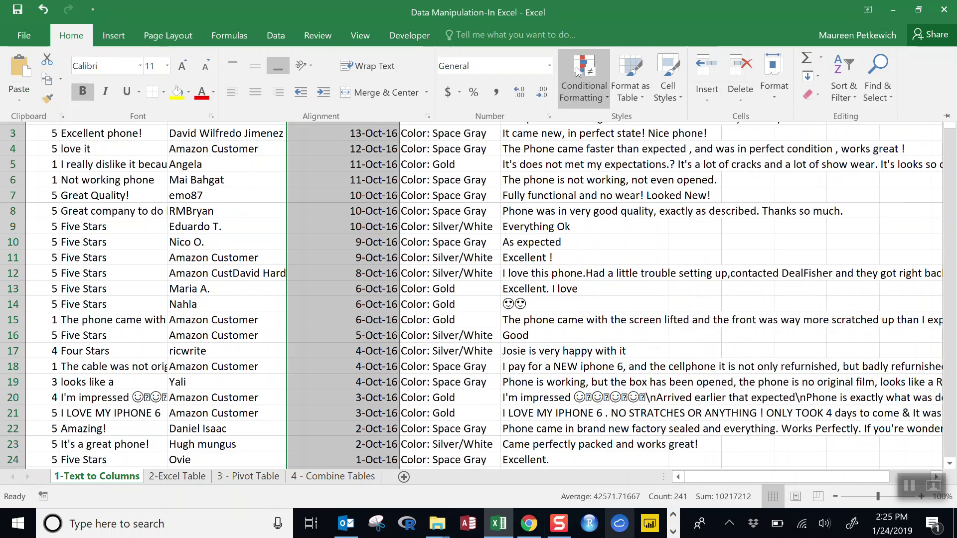
click(549, 66)
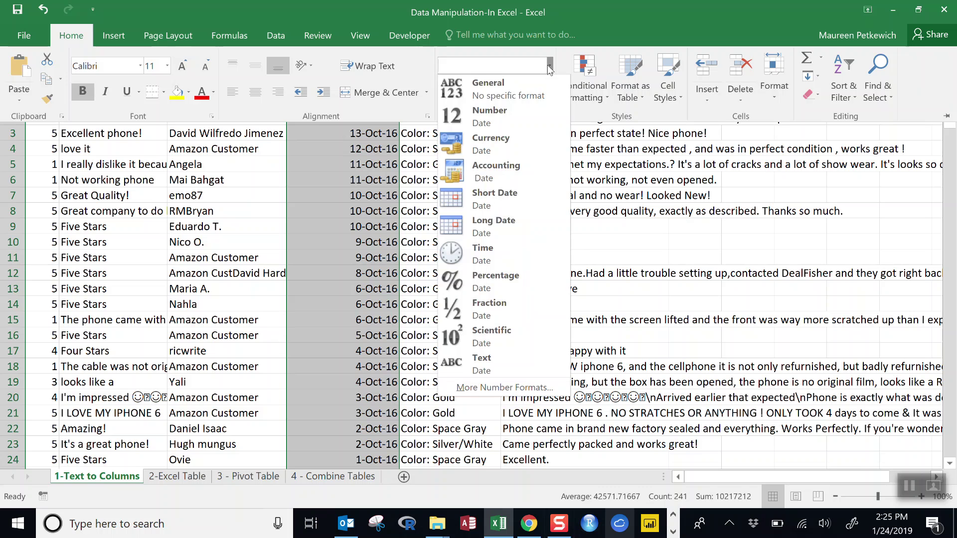
click(480, 202)
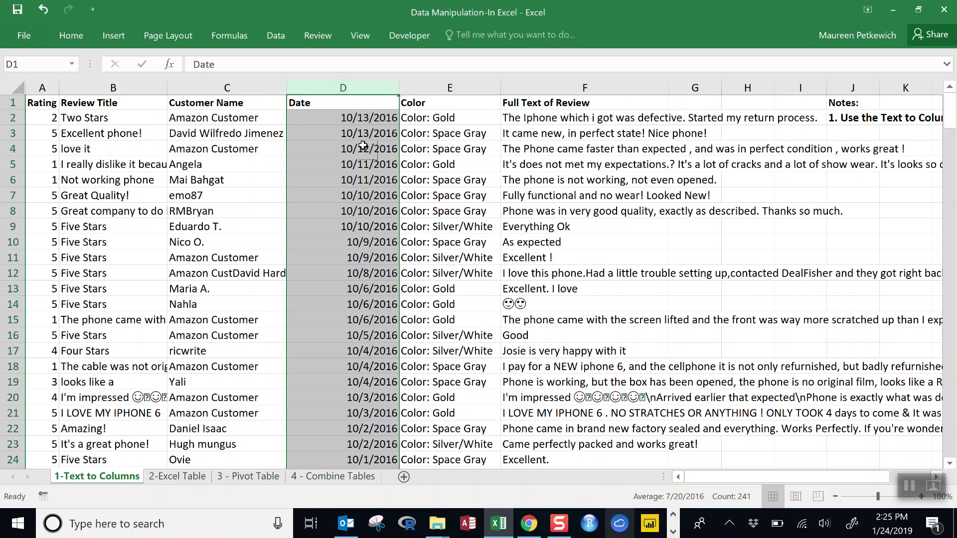
- Insert a blank column between the Color and Full Text of Review columns
click(459, 105)
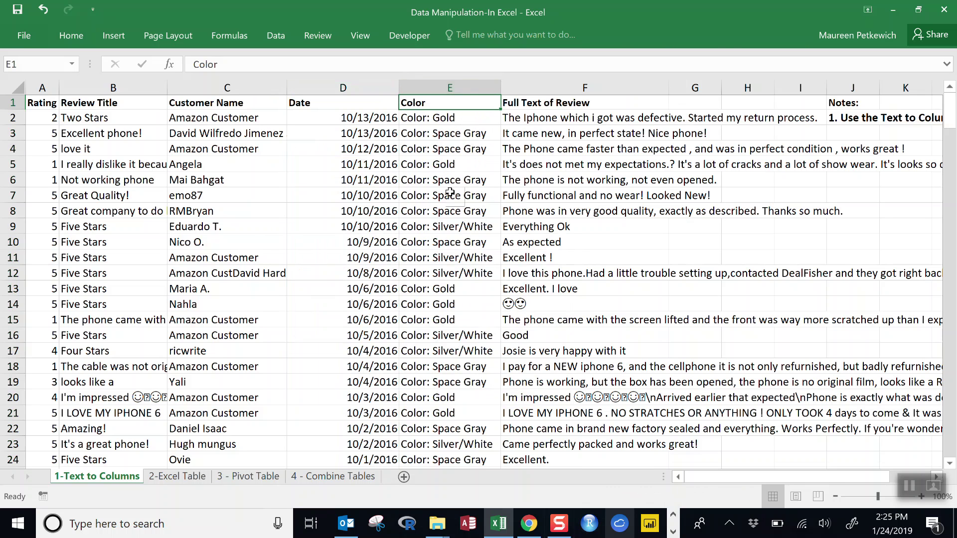
click(521, 89)
right_click(526, 92)
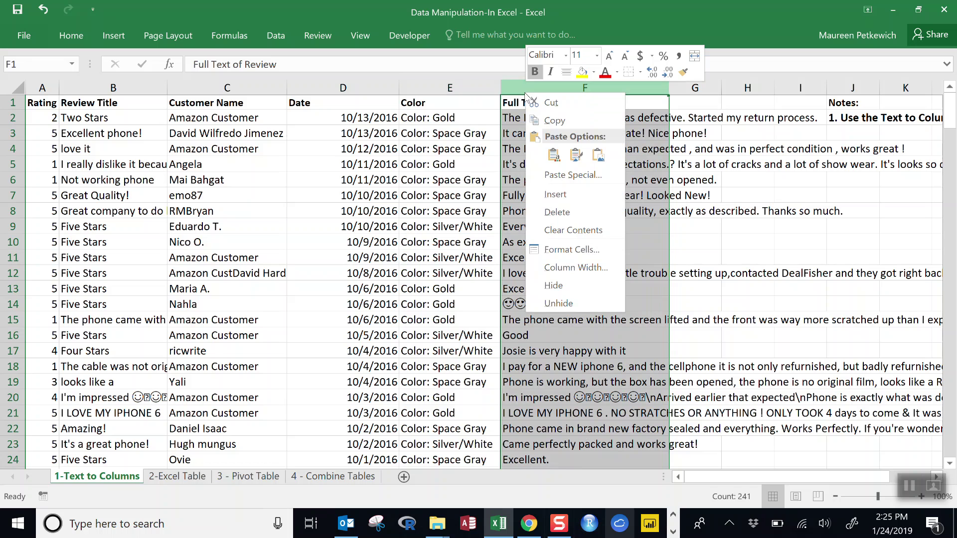
click(563, 197)
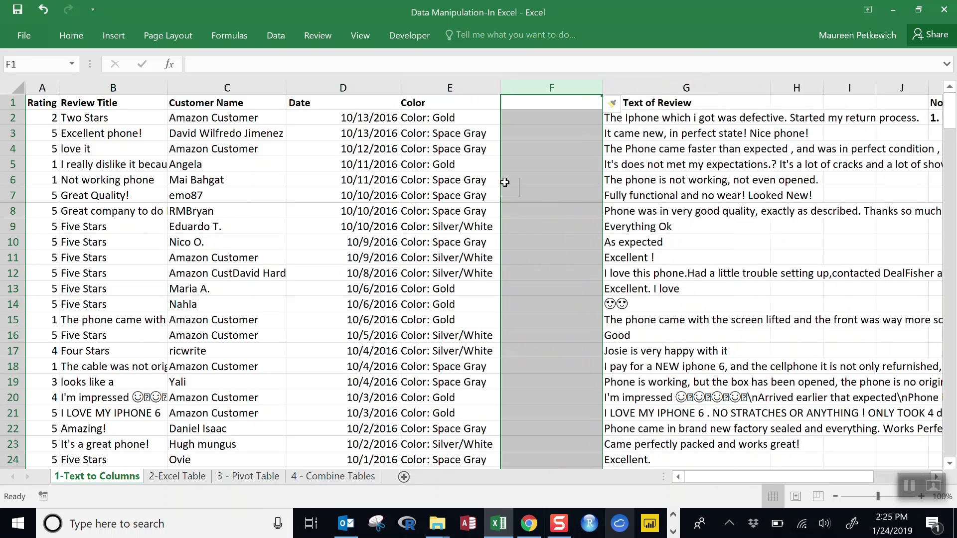
- Enter "Gold" in F2 and "Space Gray" in F3, and accept the Flash Fill suggestions for the rest of column F
click(526, 119)
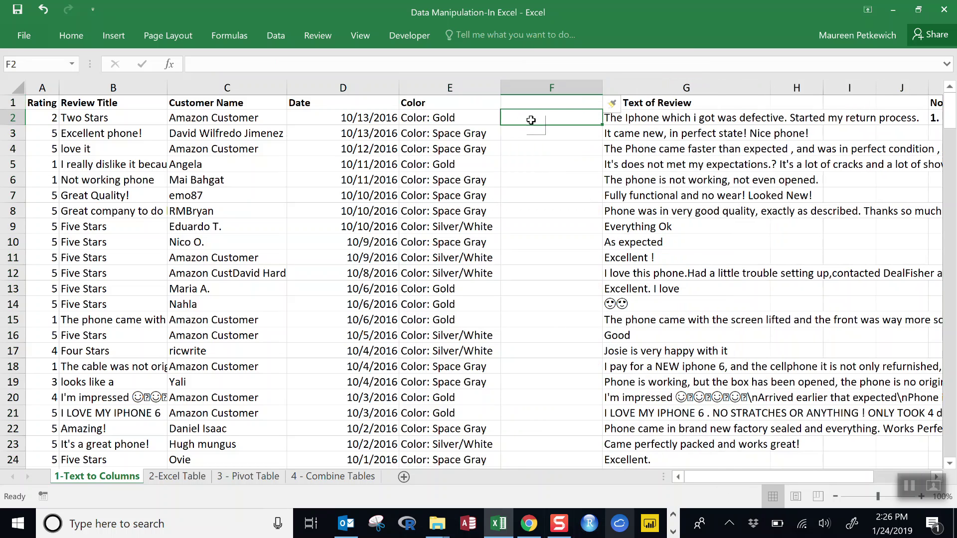
double_click(531, 119)
text(Gold)
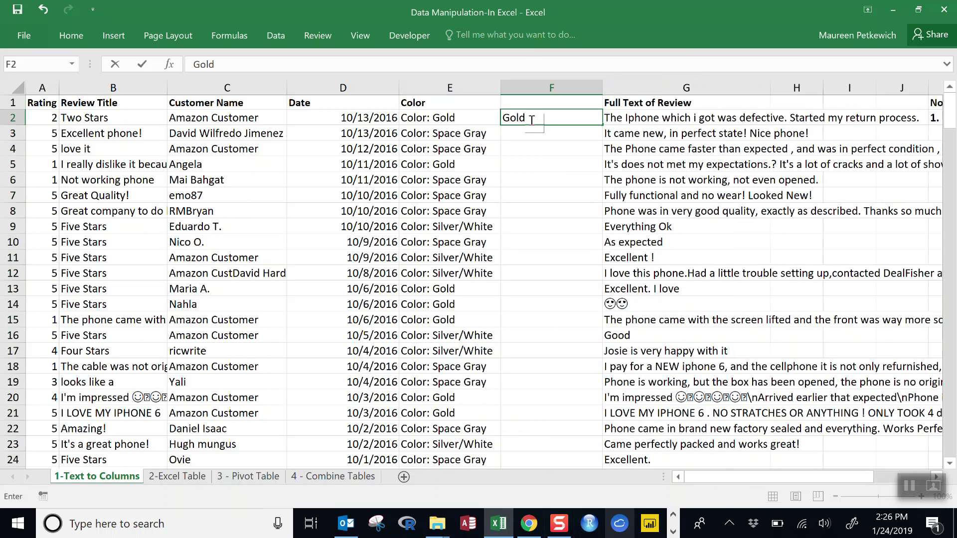
key(Return)
text(Space Gray)
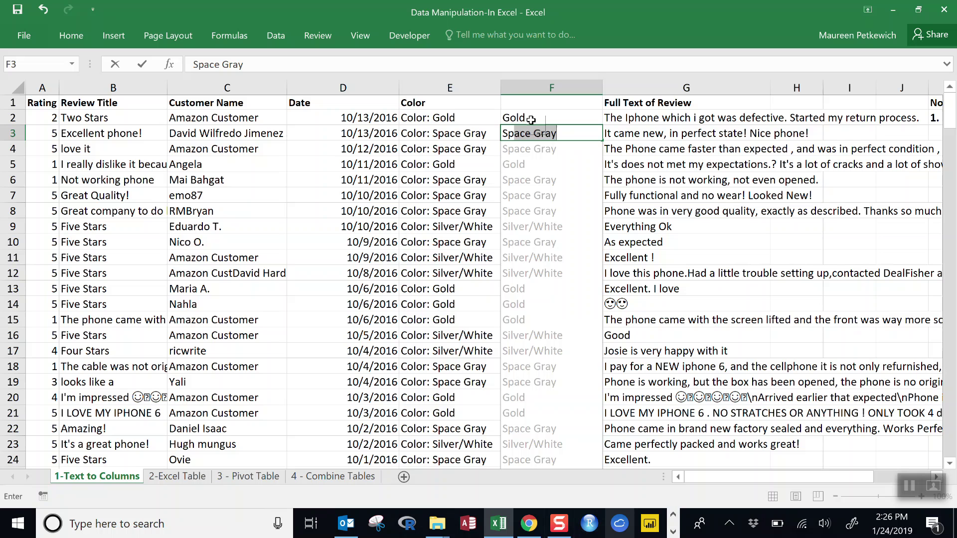
key(Return)
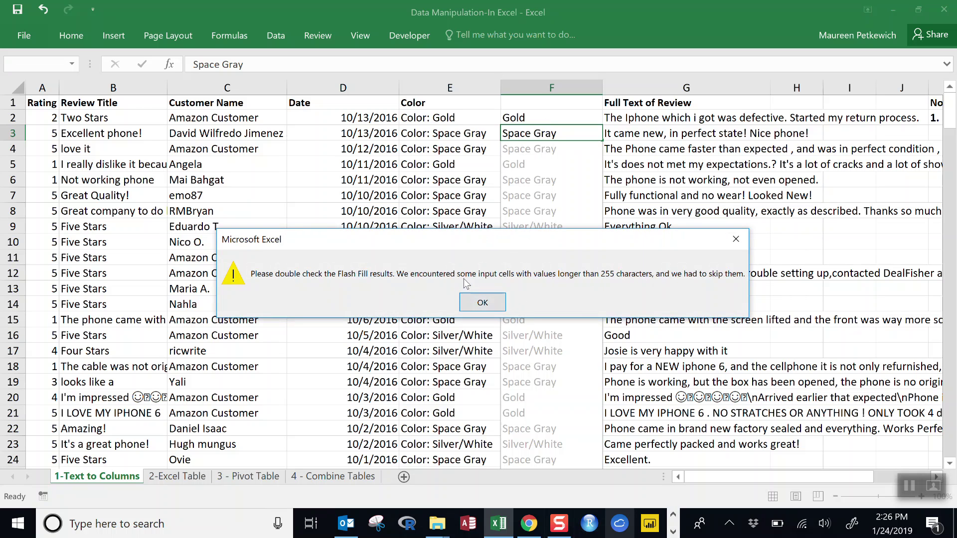
click(483, 302)
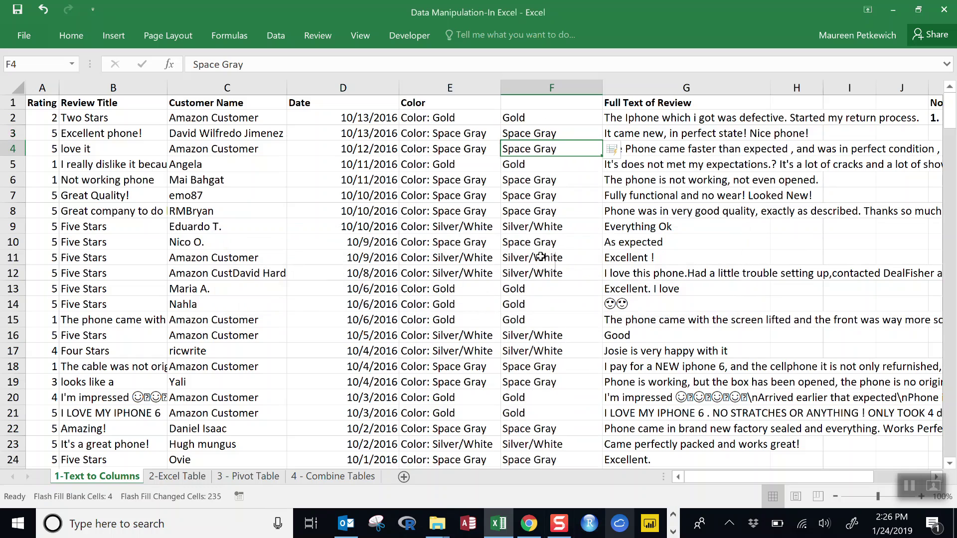
- Check the flash-filled colors, delete column F, and insert a new blank column before Full Text of Review
click(540, 256)
scroll(548, 229, down, 11)
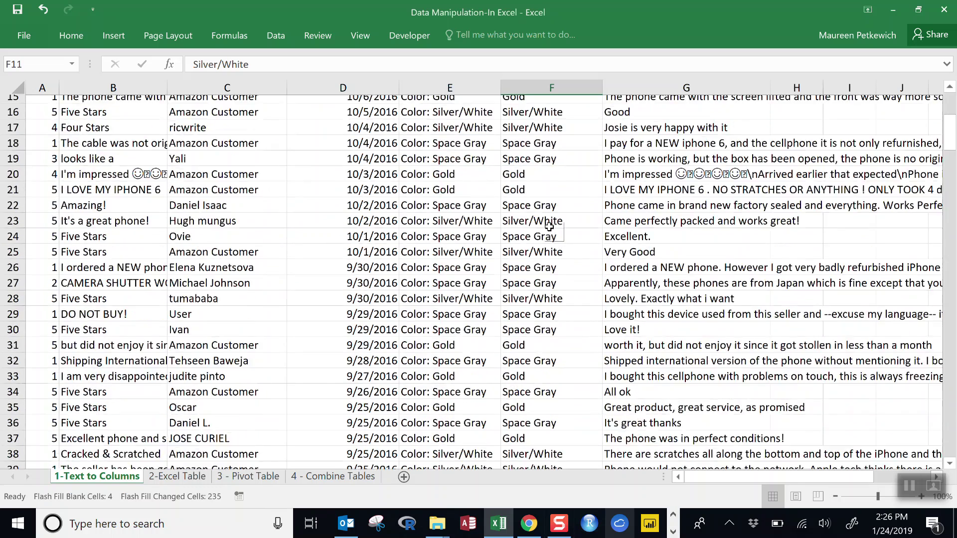
scroll(549, 228, down, 9)
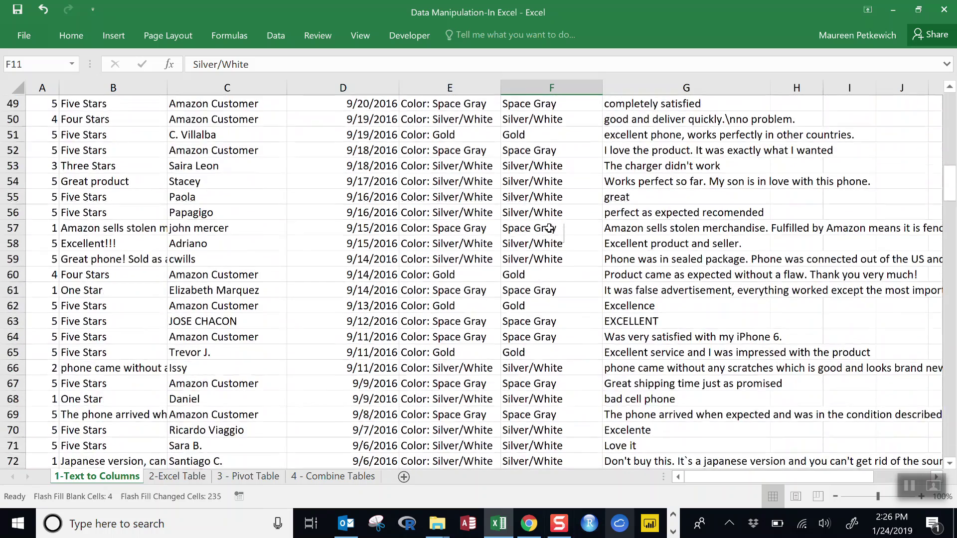
scroll(549, 228, up, 20)
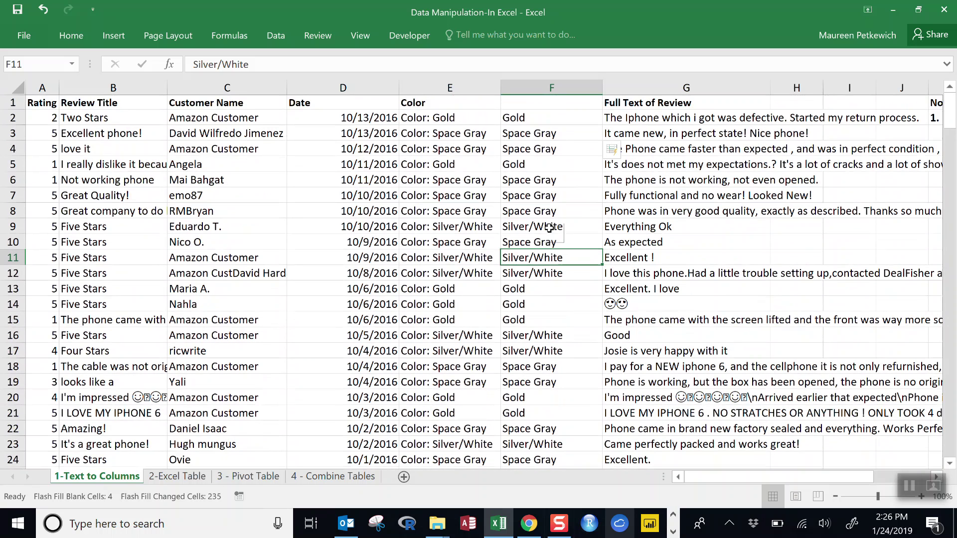
click(539, 87)
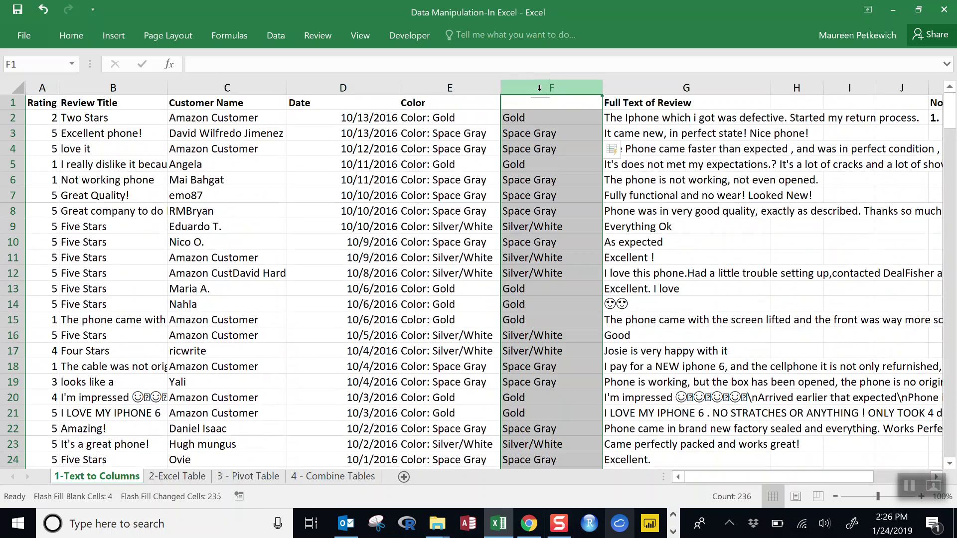
right_click(540, 88)
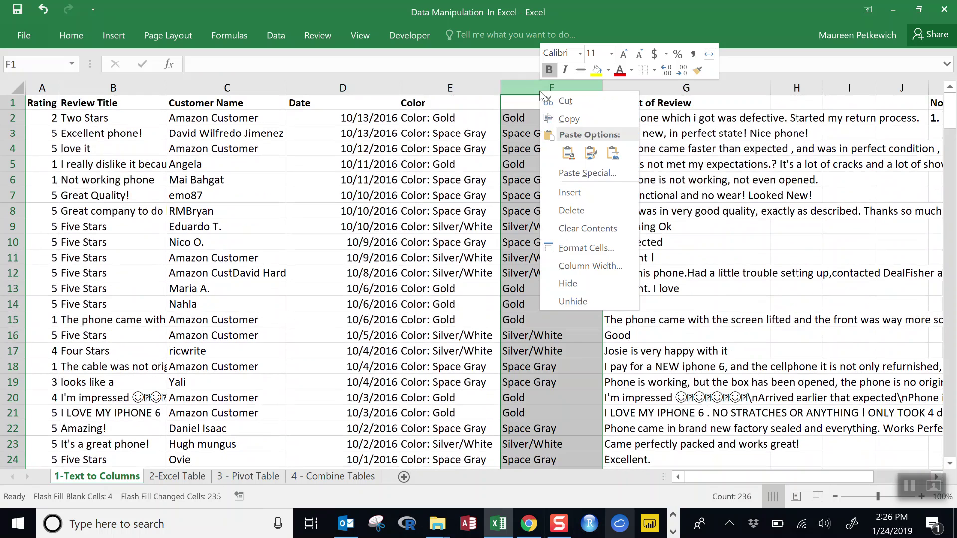
click(556, 209)
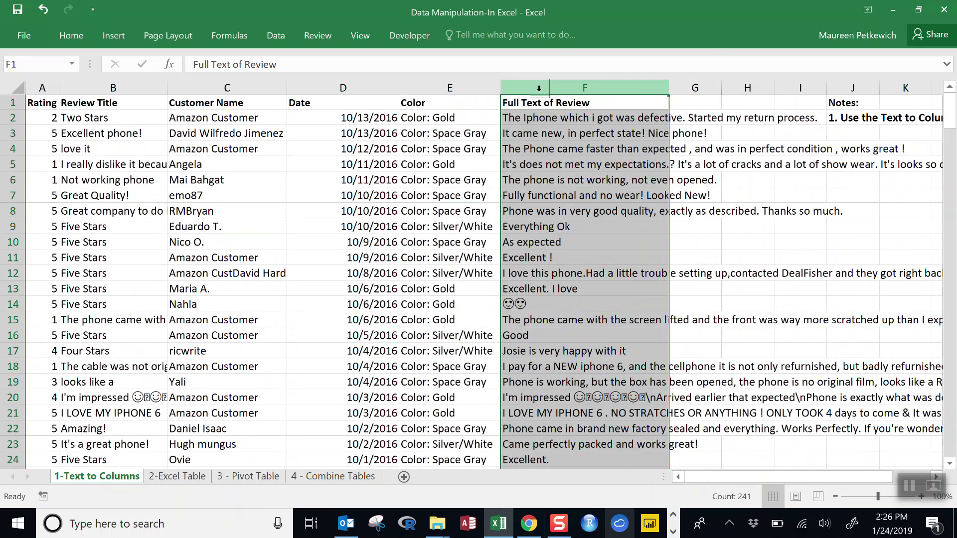
right_click(538, 88)
click(551, 193)
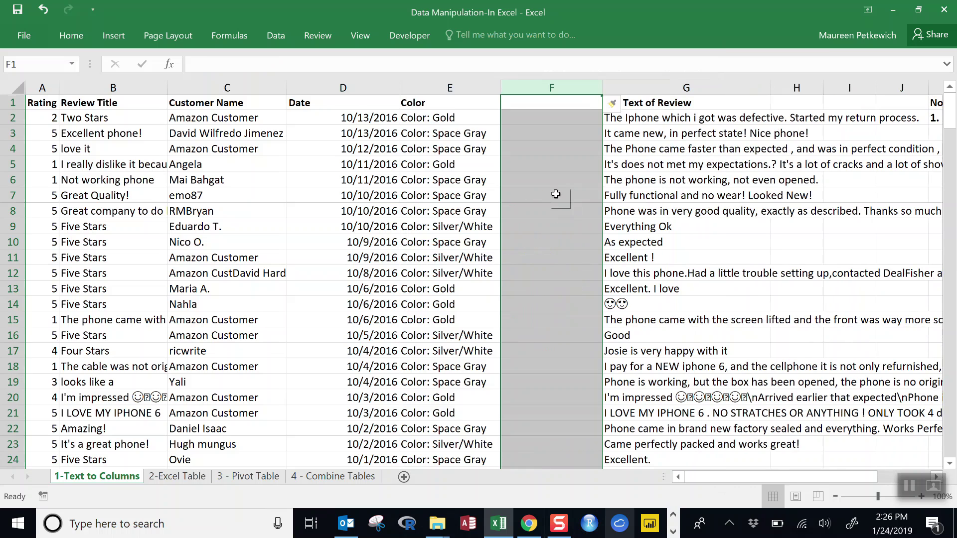
- Split the Color column with Text to Columns as delimited data, using a colon as the custom delimiter instead of Space
click(450, 88)
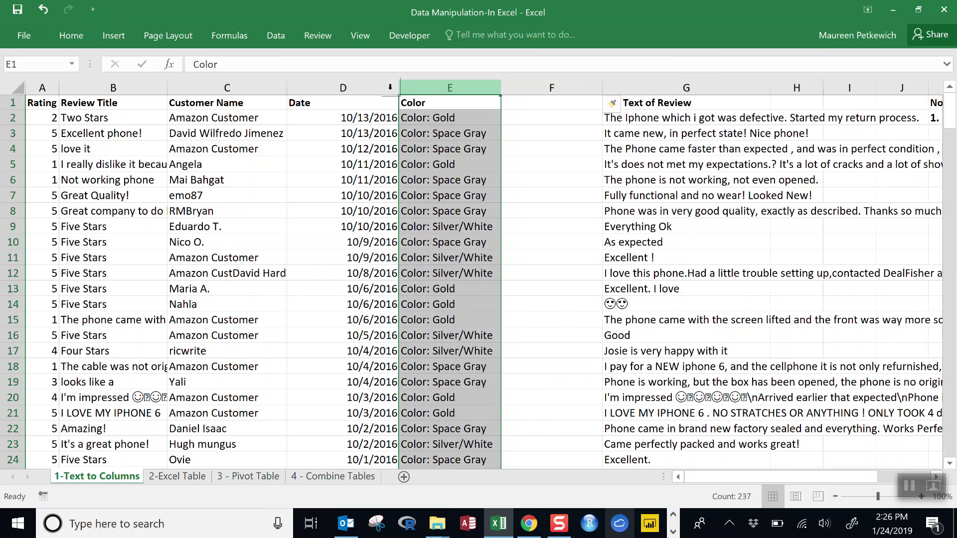
click(277, 37)
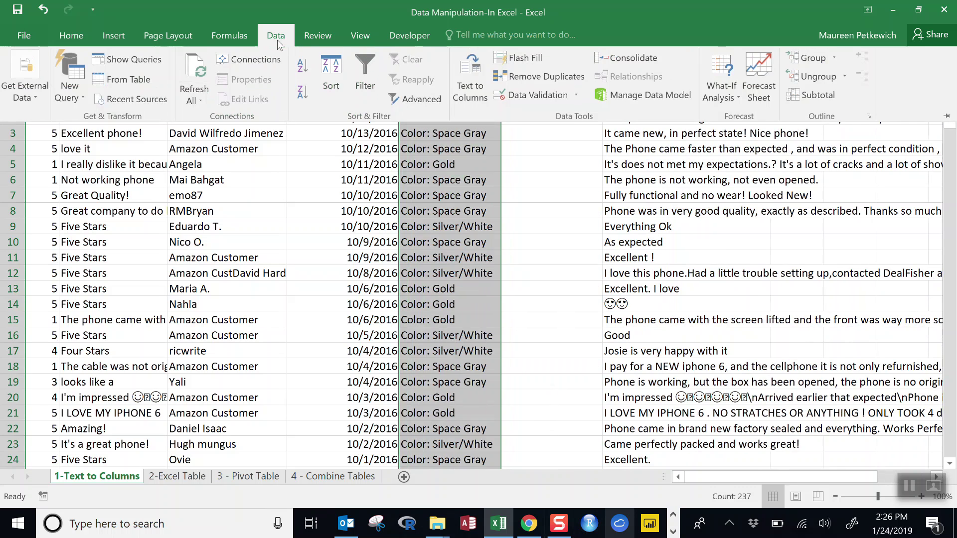
click(478, 81)
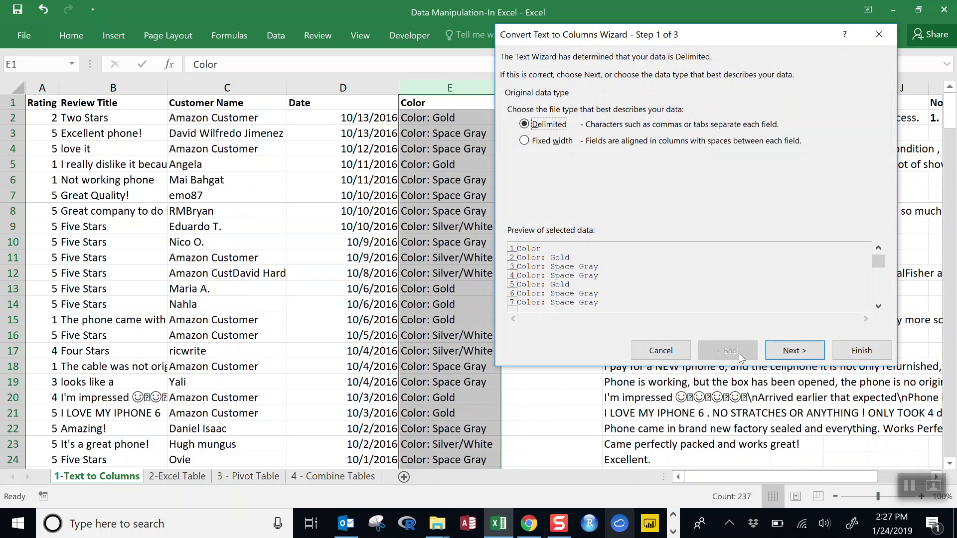
click(794, 352)
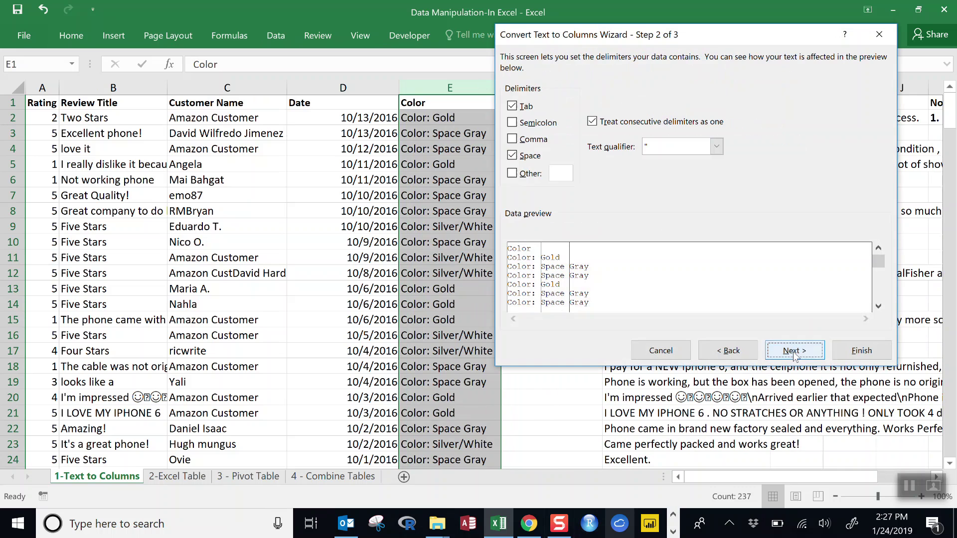
click(512, 173)
click(512, 155)
click(562, 173)
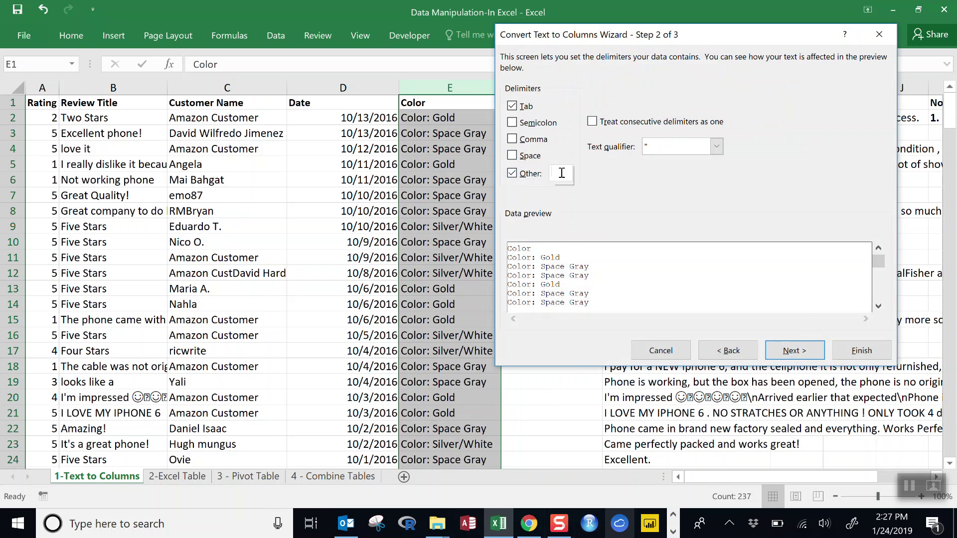
text(:)
click(805, 353)
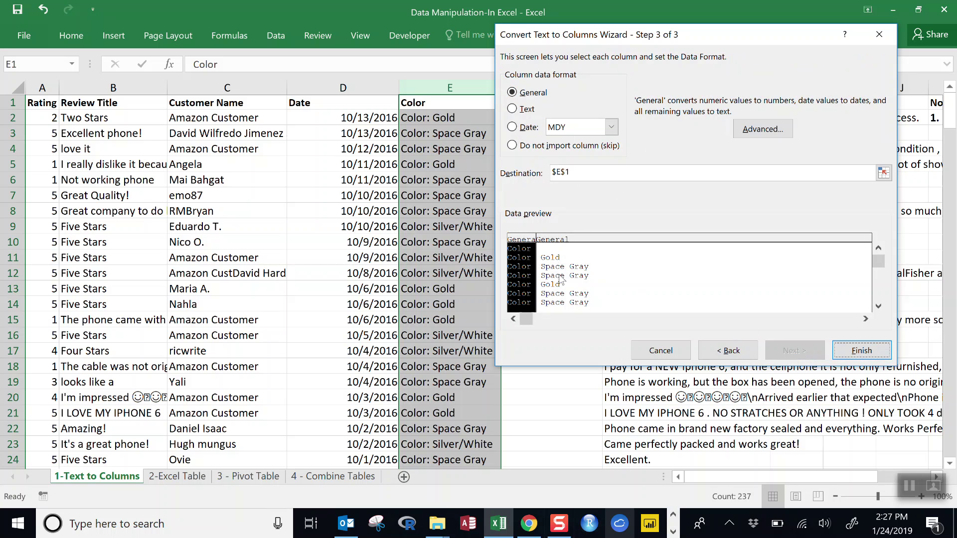
click(868, 355)
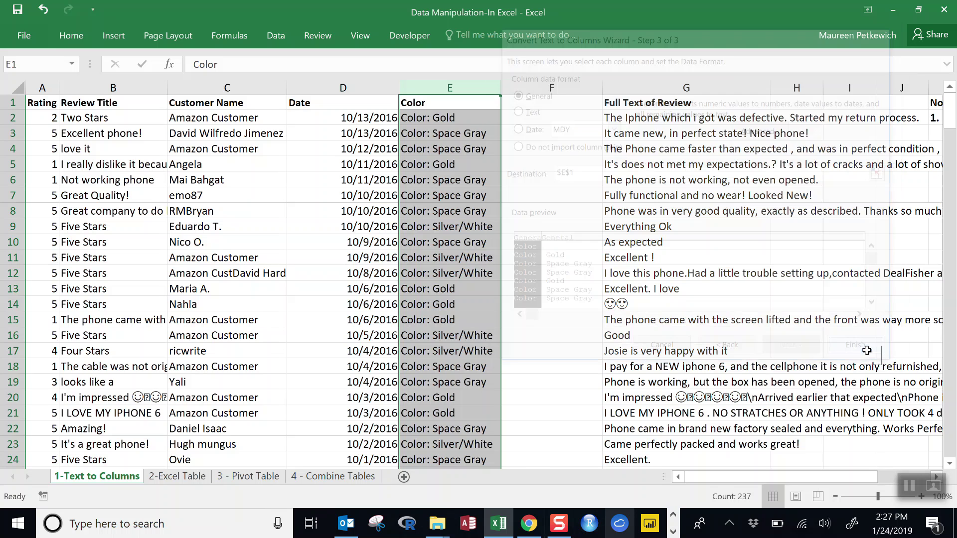
click(532, 215)
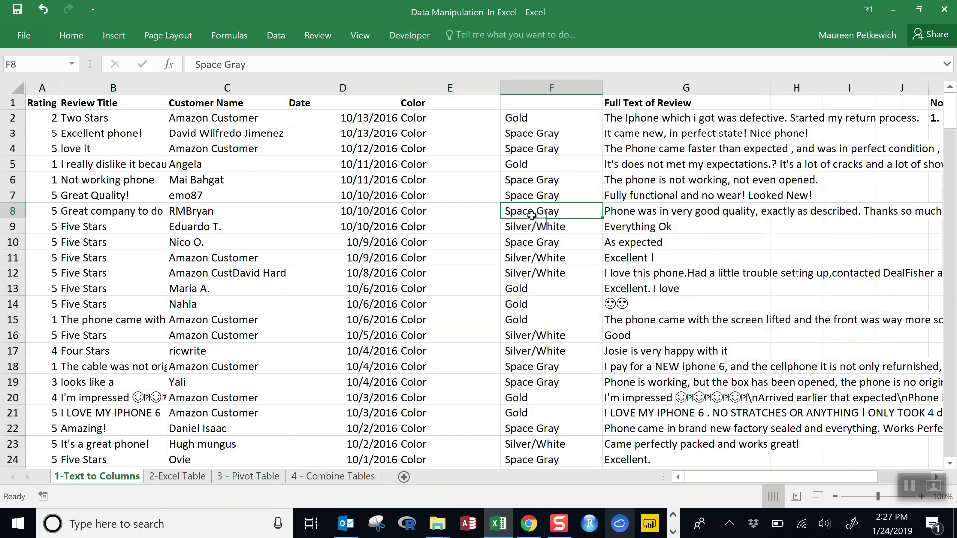
- Enter the header "Color" in F1 above the separated color values and delete the leftover column E
click(532, 104)
text(Color)
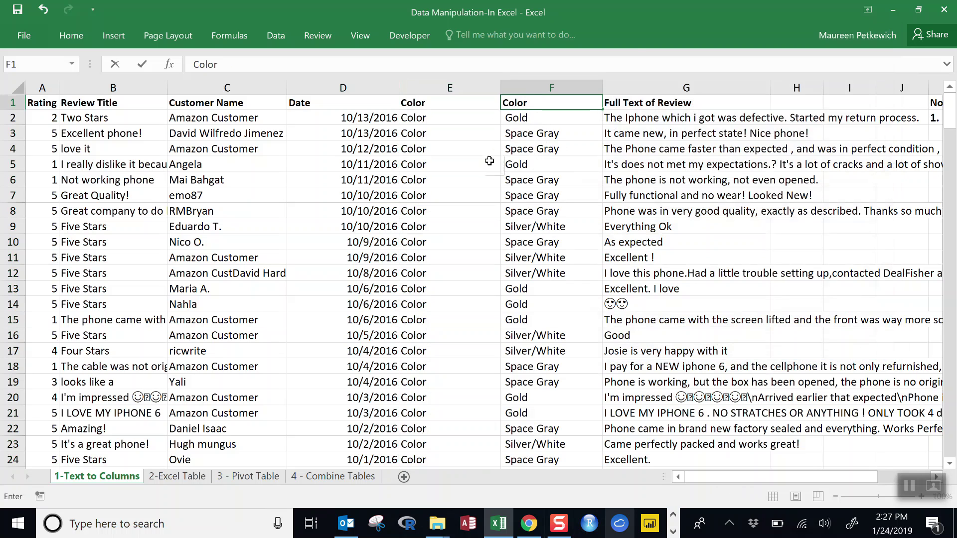
click(449, 165)
click(456, 87)
right_click(456, 88)
click(480, 209)
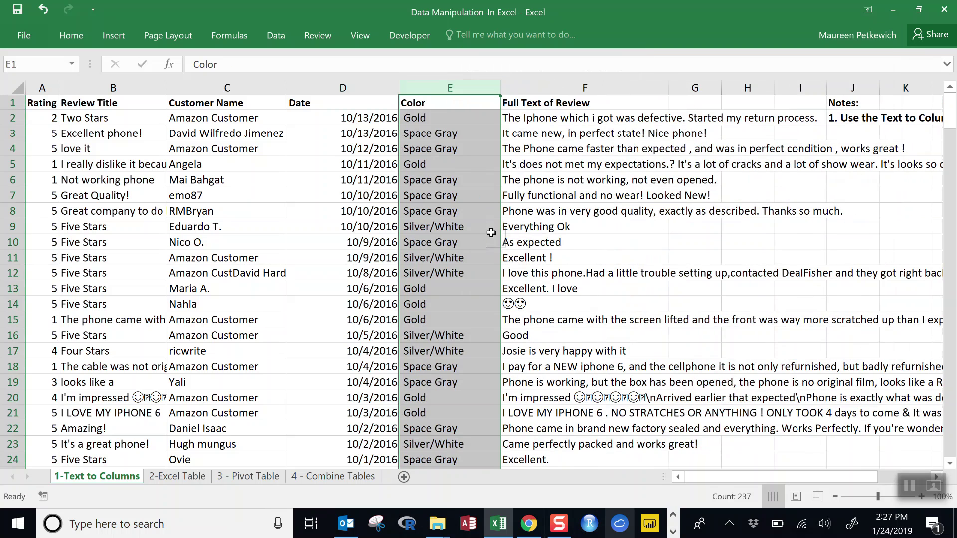